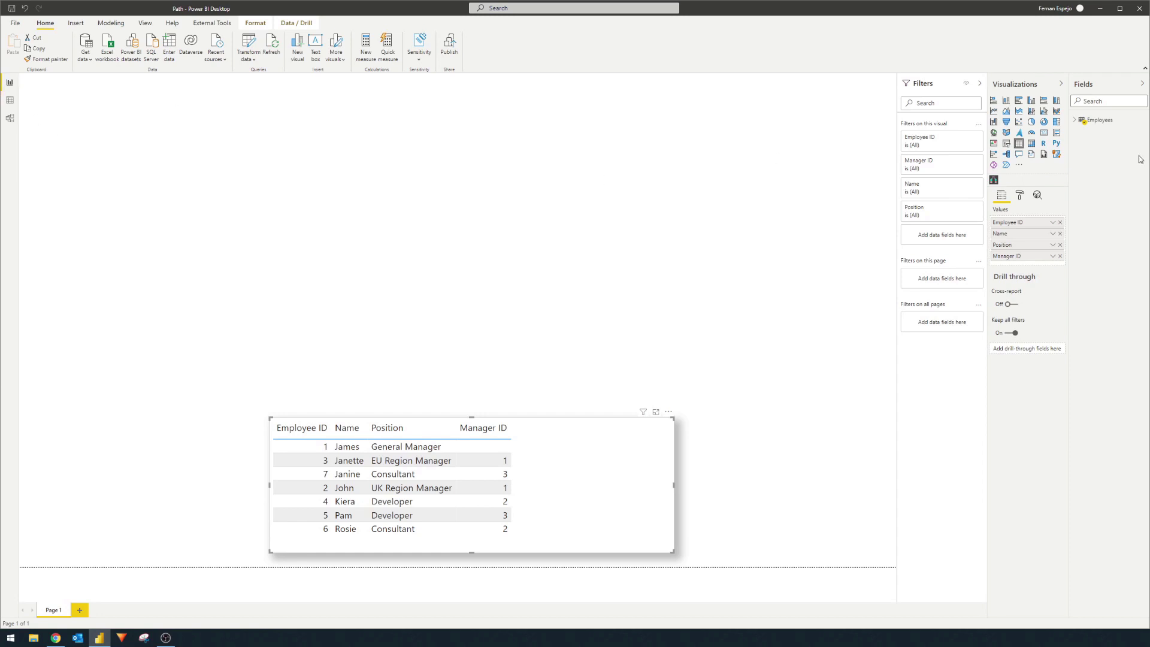
Step: Move the Employee ID/Name/Position/Manager ID table visual up to the upper middle of the canvas
left_click_drag(600, 467, 783, 290)
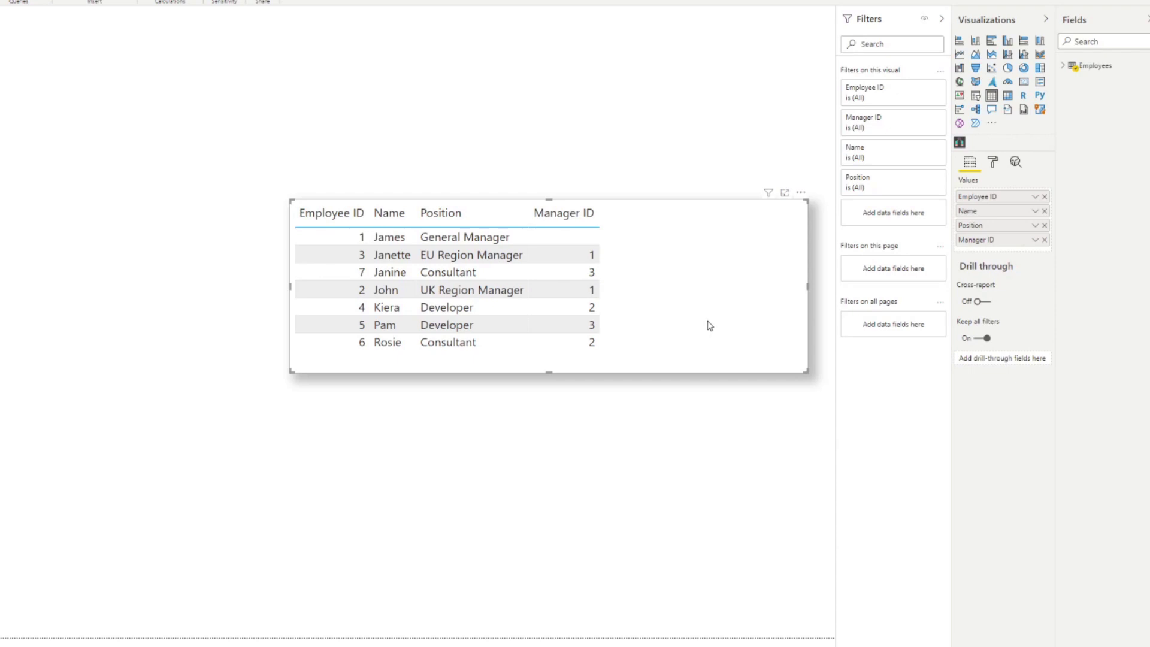
Step: Move the employee table back to the bottom and open the Get more visuals gallery
left_click_drag(710, 323, 693, 549)
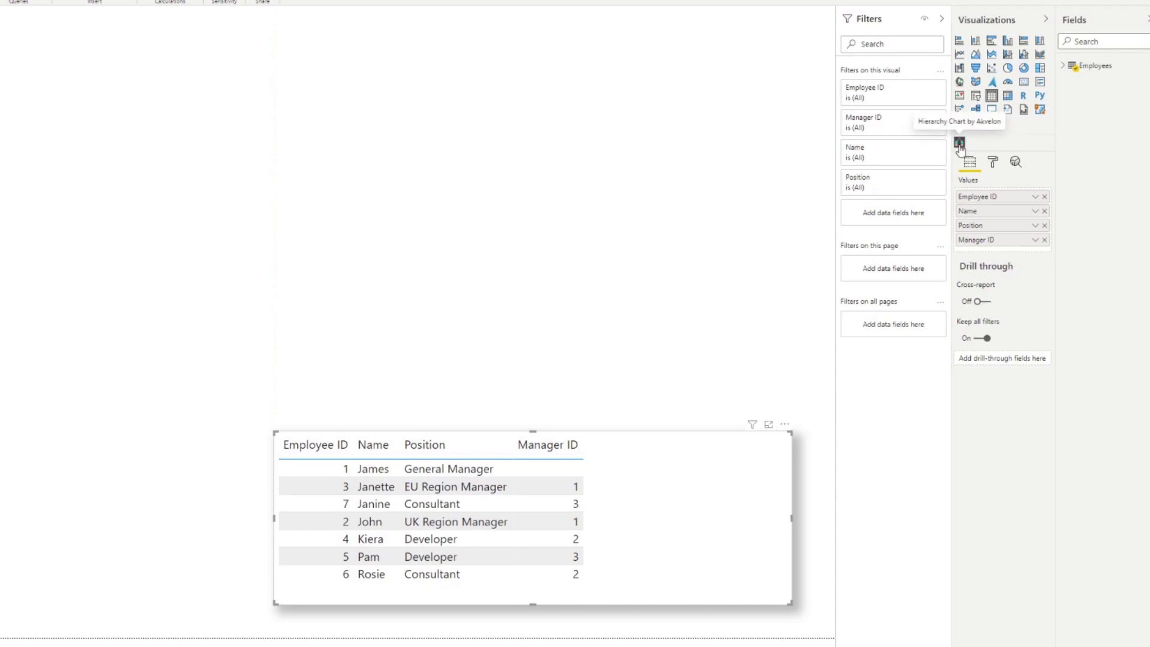
left_click(992, 123)
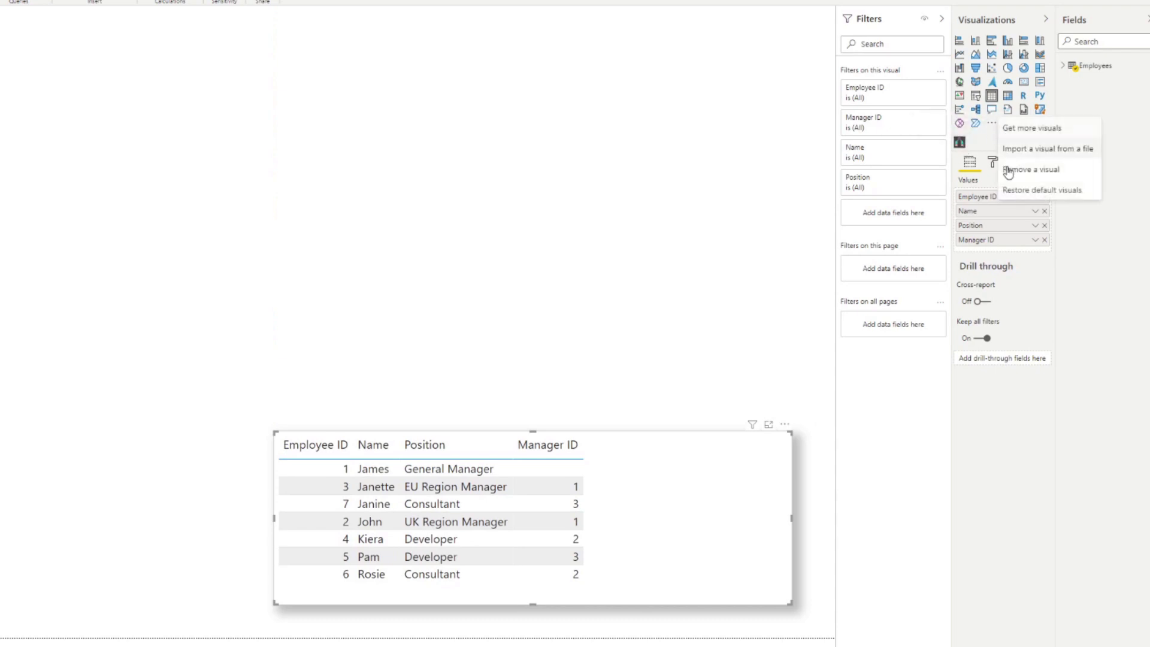
left_click(1031, 135)
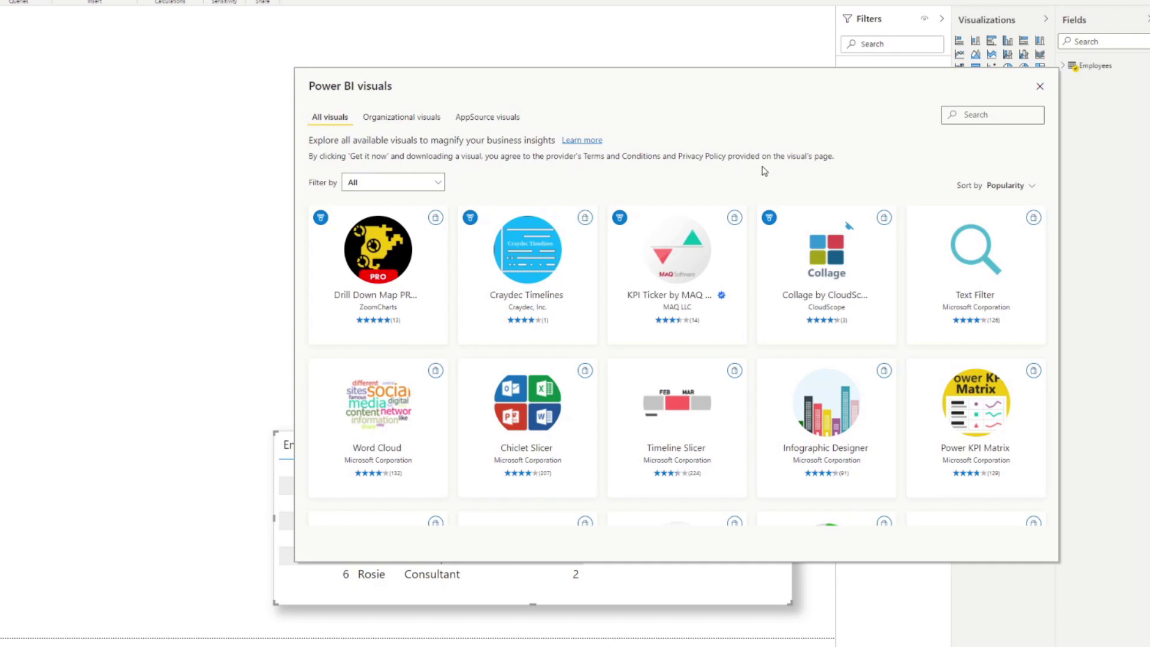
Step: Search 'hiera', view Hierarchy Chart by Akvelon's details, then close the visuals gallery
type("hiera")
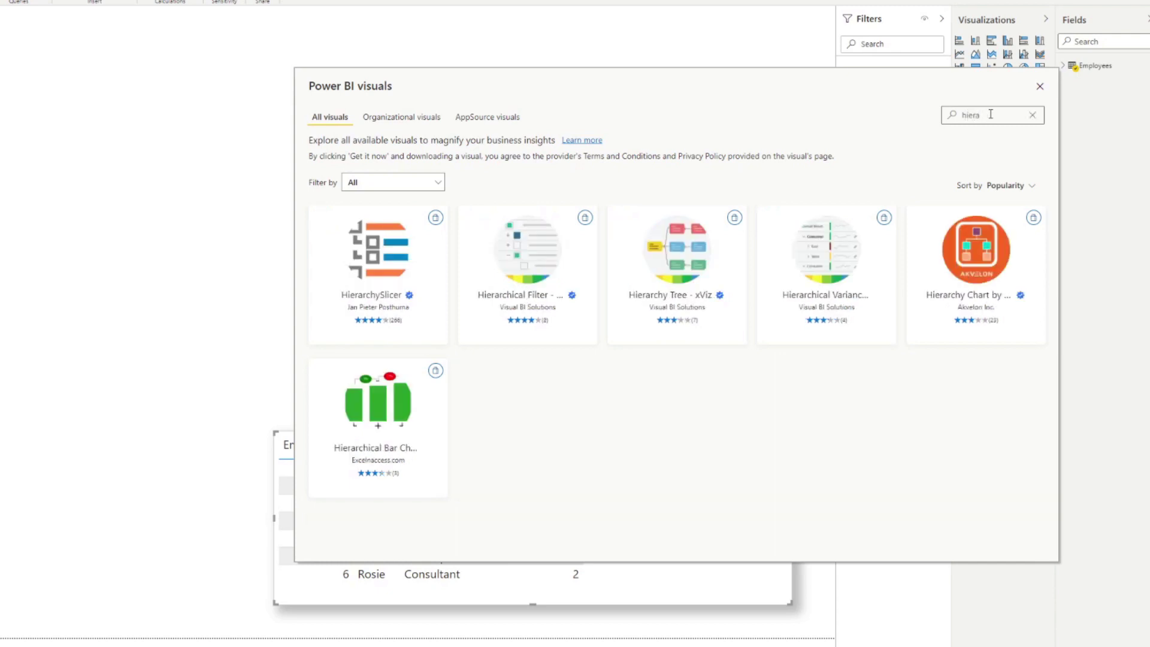
mouse_move(982, 309)
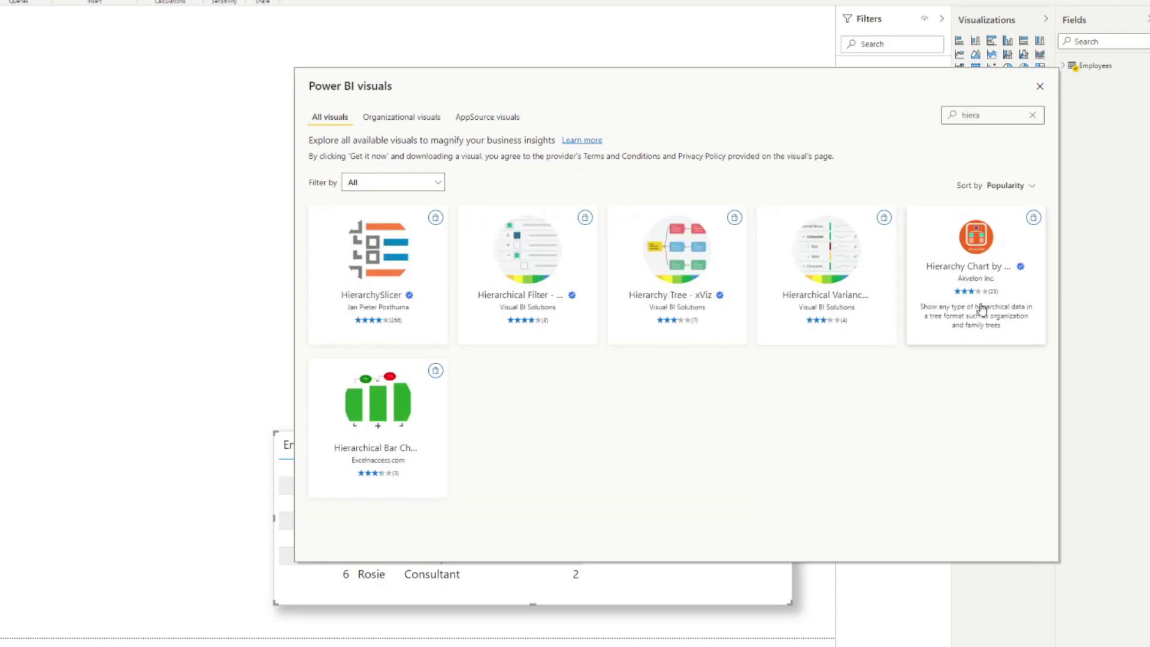
left_click(983, 262)
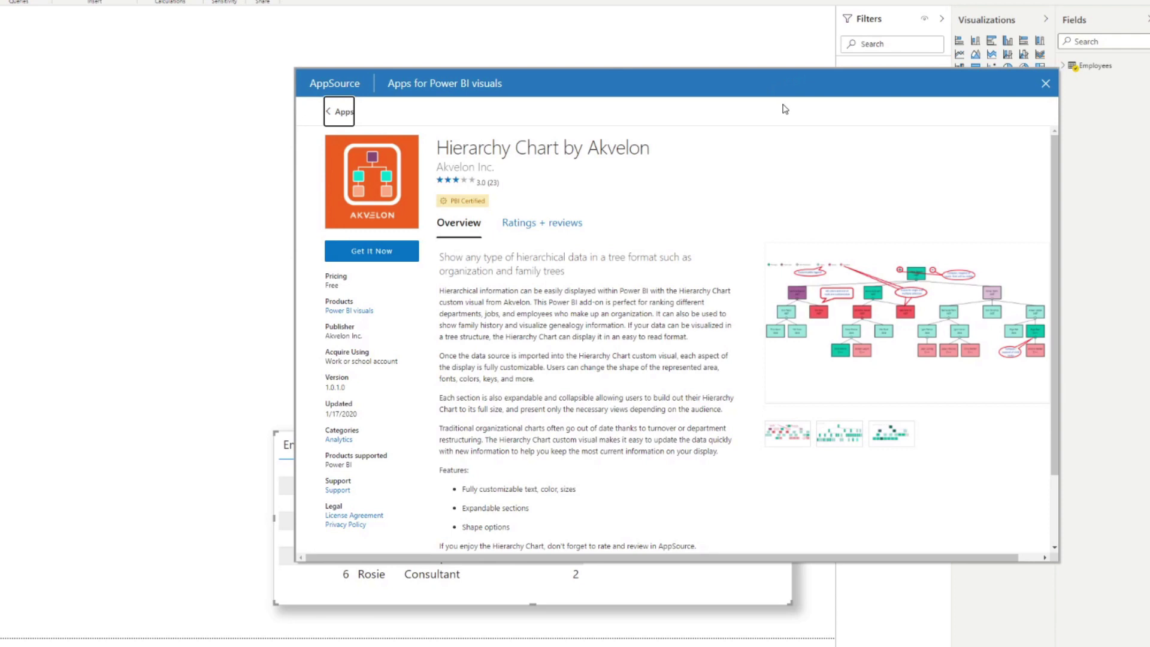
left_click(1045, 85)
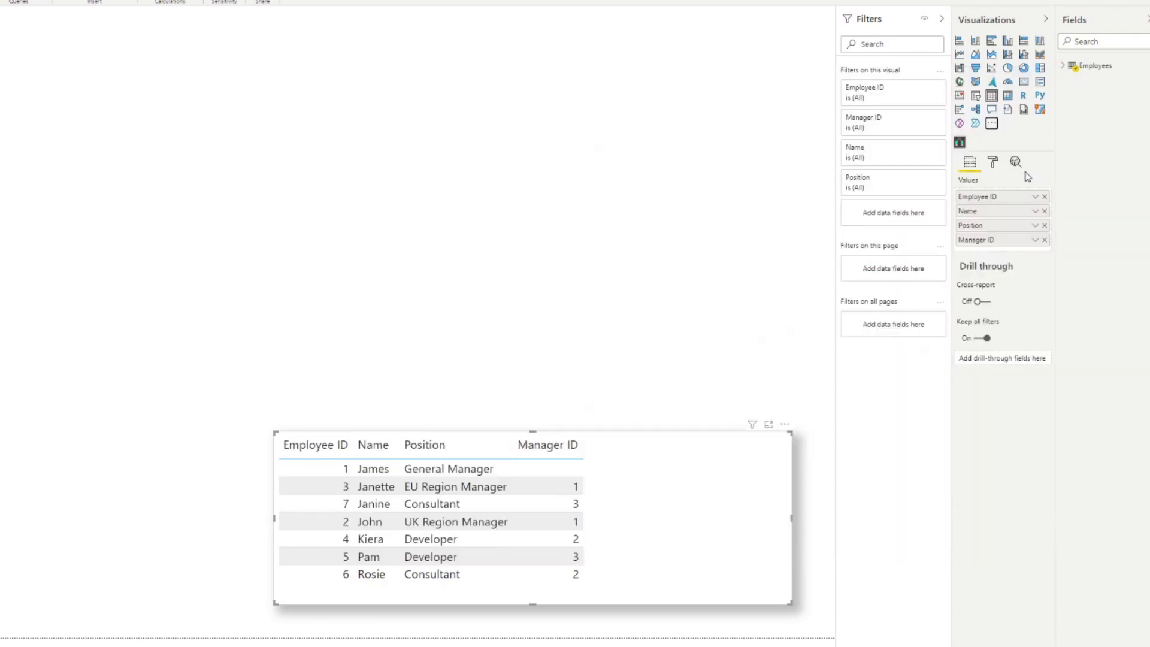
Step: Add a Hierarchy Chart visual and enlarge it across the upper canvas
left_click(811, 169)
left_click(959, 142)
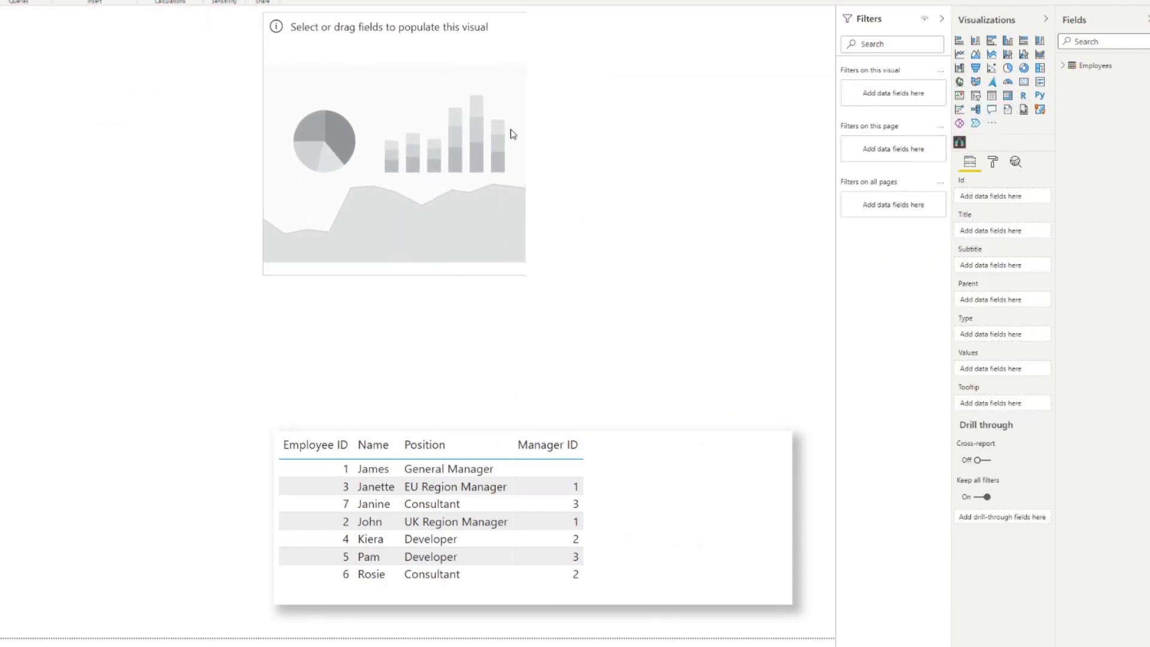
left_click_drag(531, 275, 786, 418)
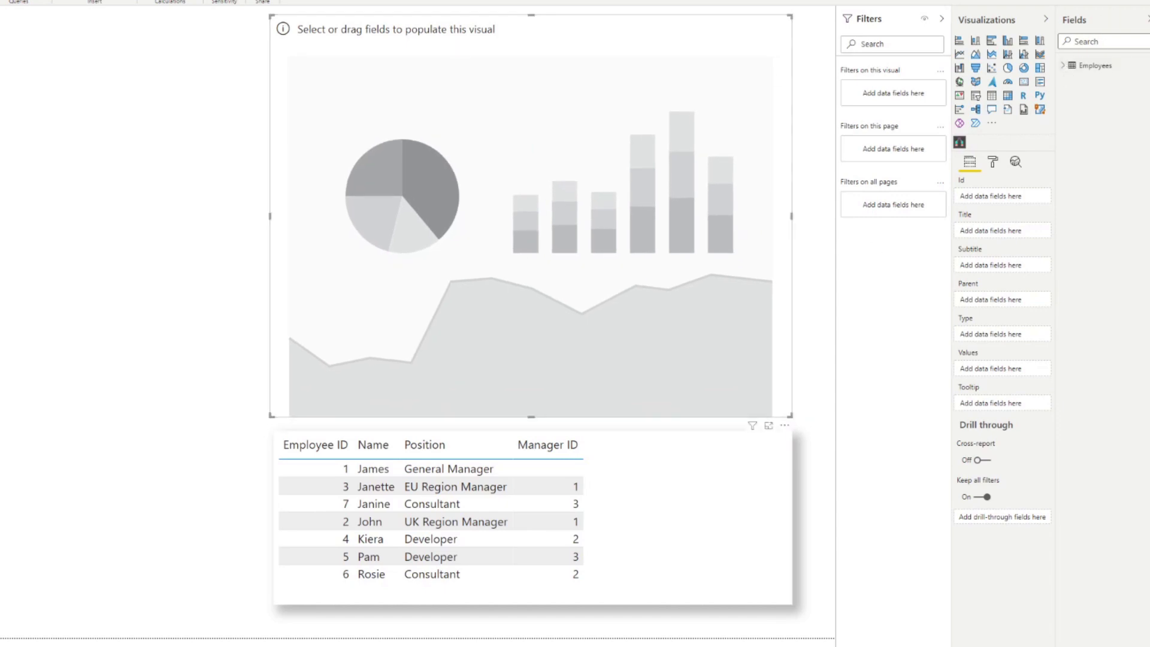
Step: Map Employee ID to Id, Manager ID to Parent, Name to Title, Position to Subtitle
left_click(1063, 66)
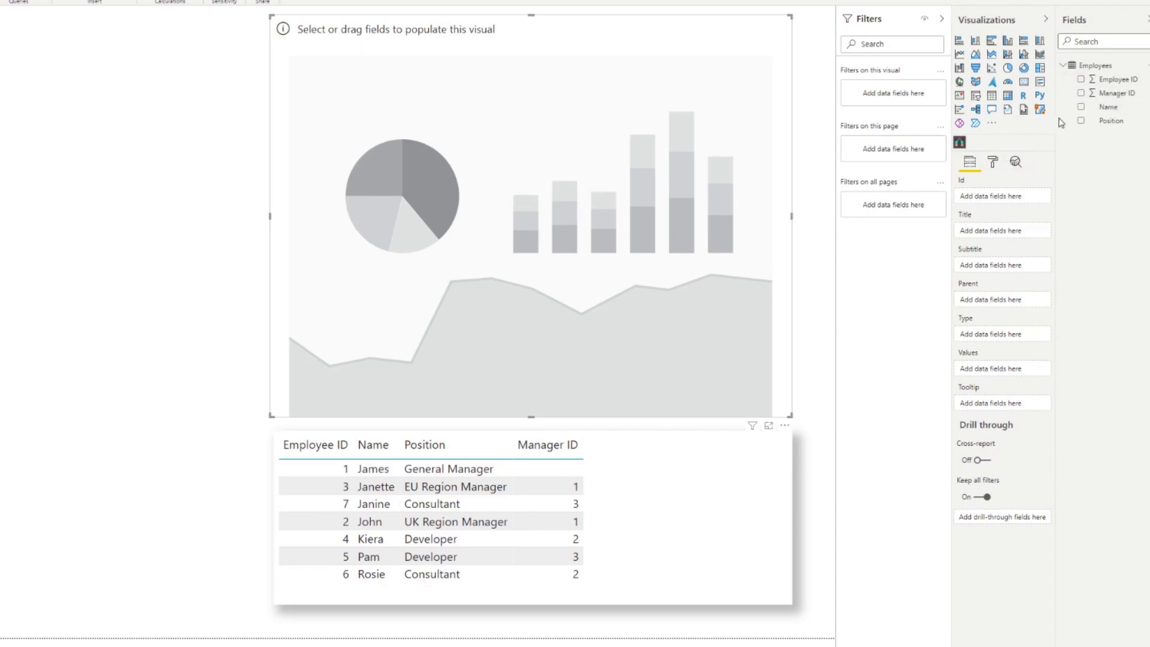
left_click_drag(1097, 79, 1021, 204)
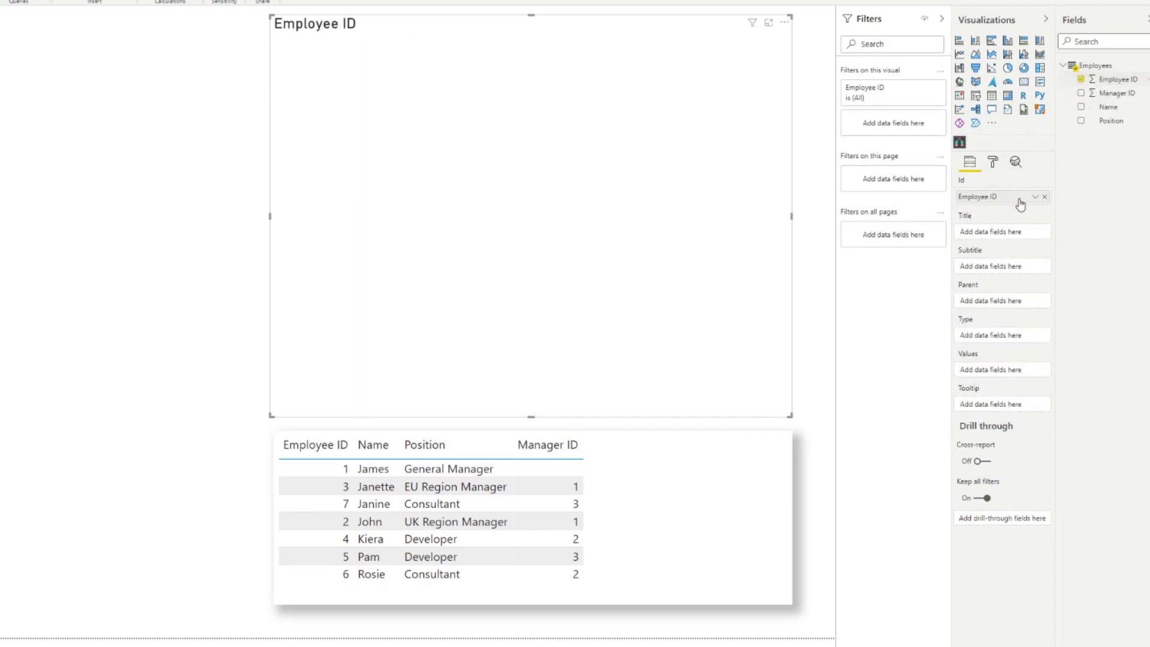
left_click_drag(1108, 94, 1017, 305)
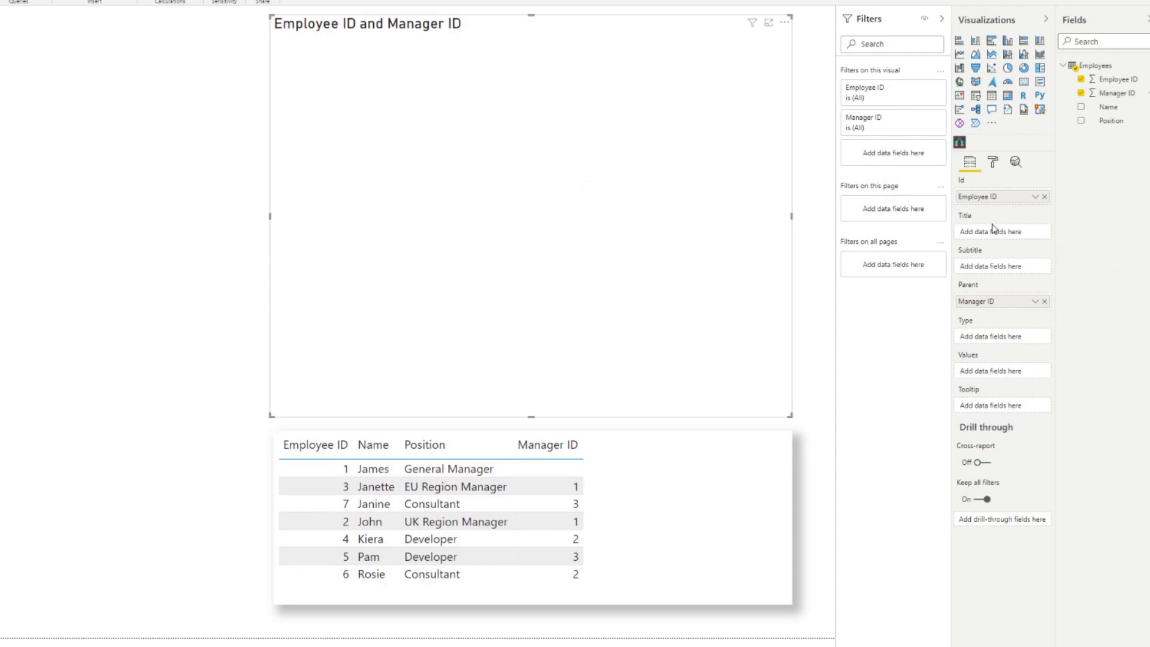
left_click_drag(1110, 109, 1006, 232)
left_click_drag(1114, 127, 1008, 267)
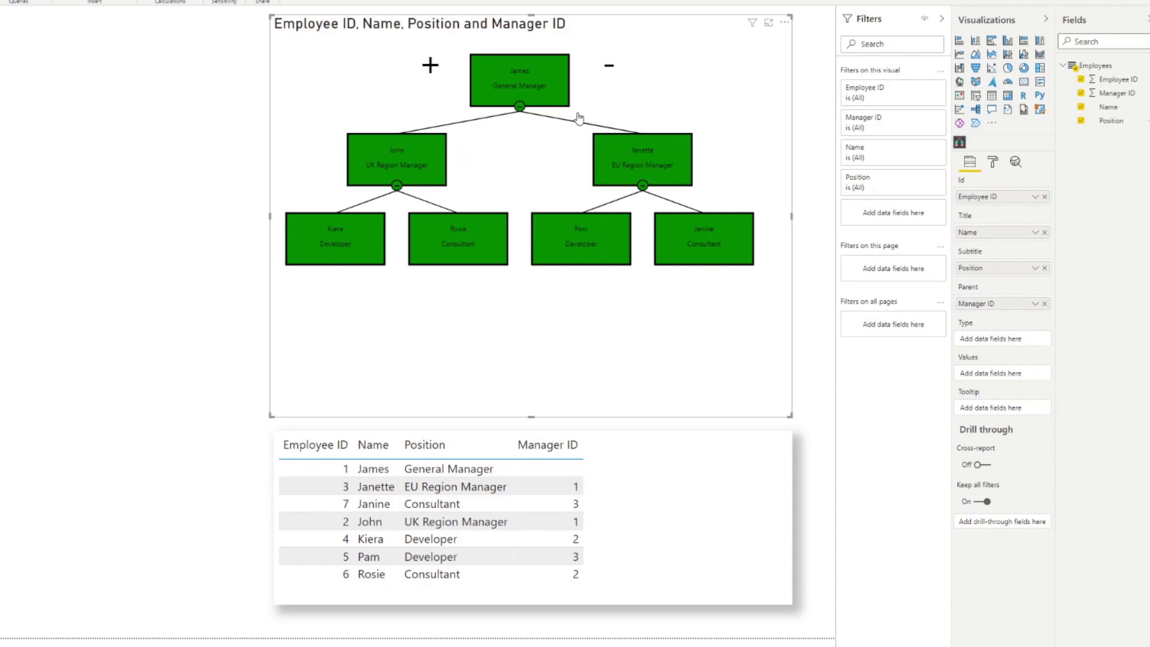
mouse_move(537, 102)
mouse_move(556, 71)
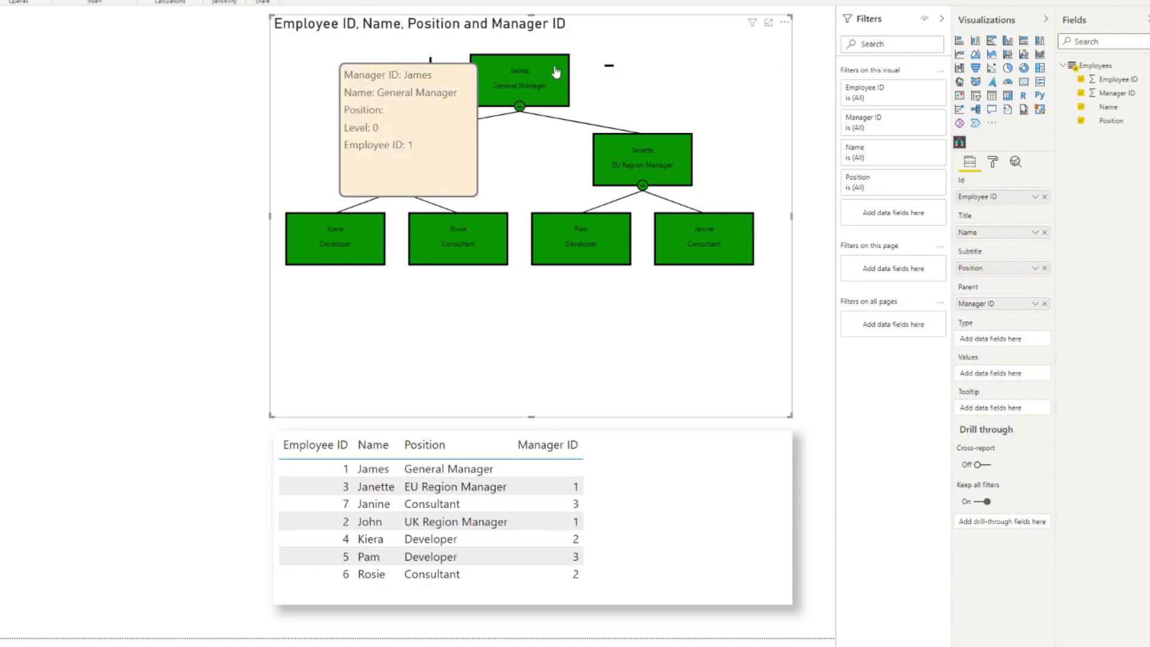
left_click(608, 68)
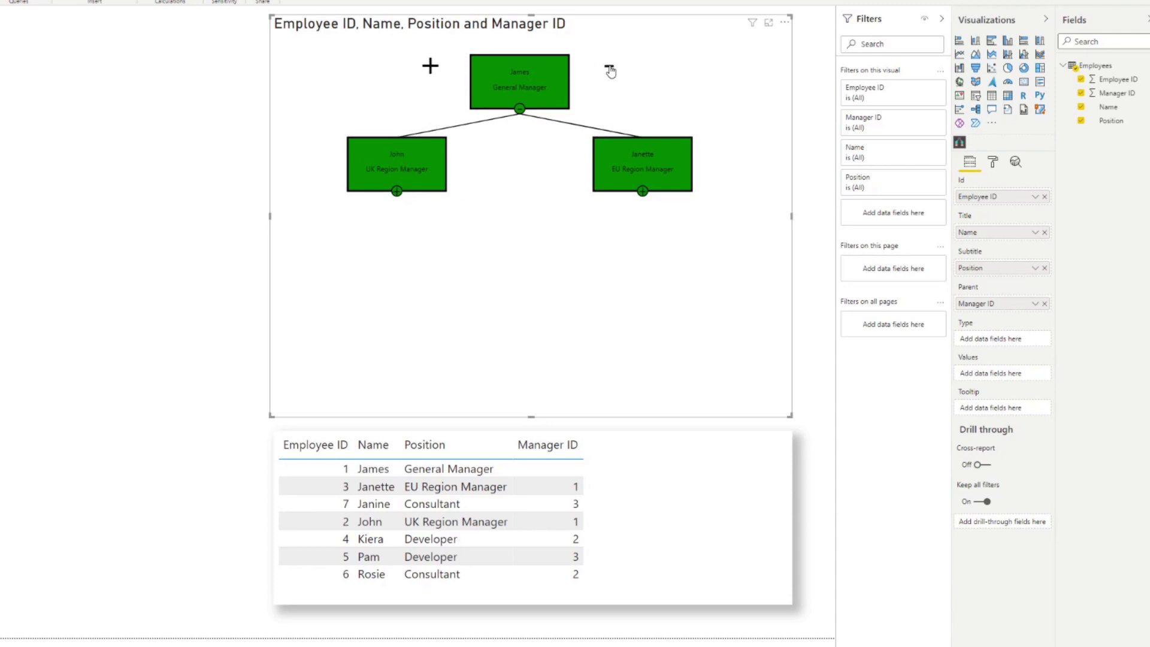
left_click(429, 66)
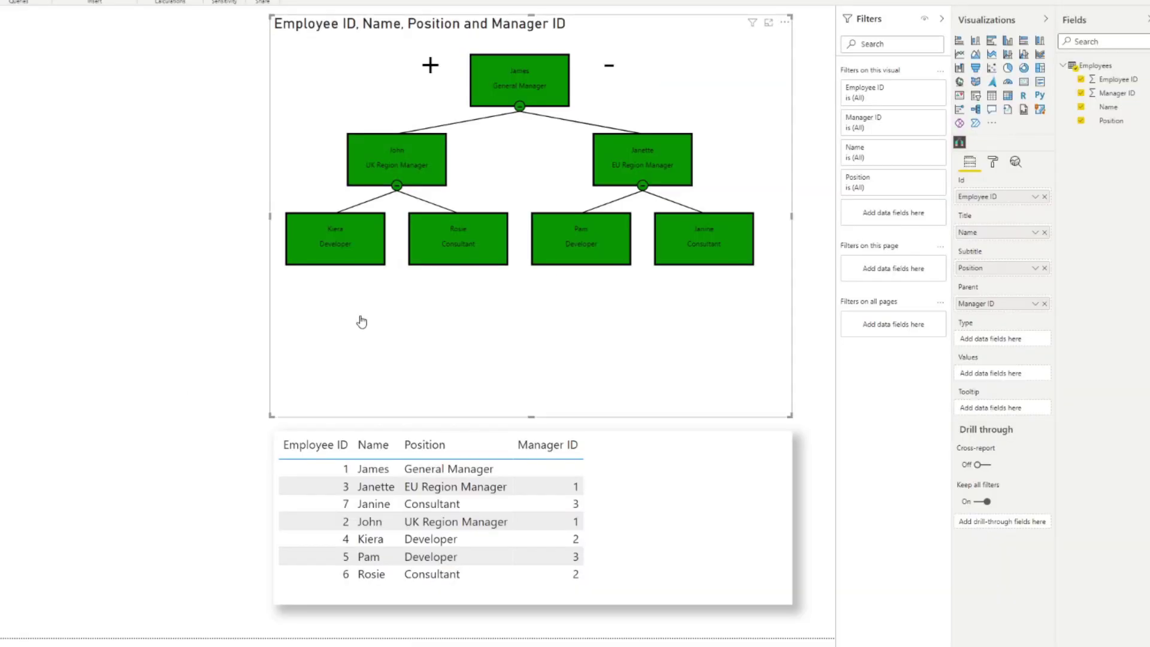
Step: Start a new Employees column Path using PATH with Employees[Employee ID] as first argument
left_click(778, 503)
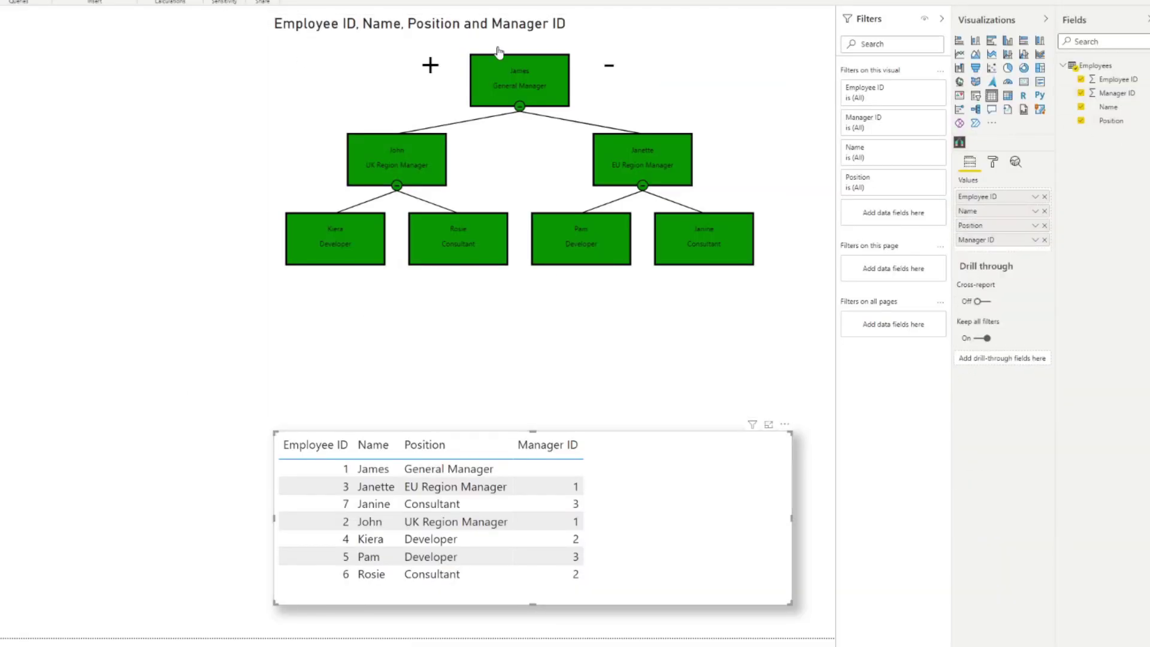
right_click(1100, 68)
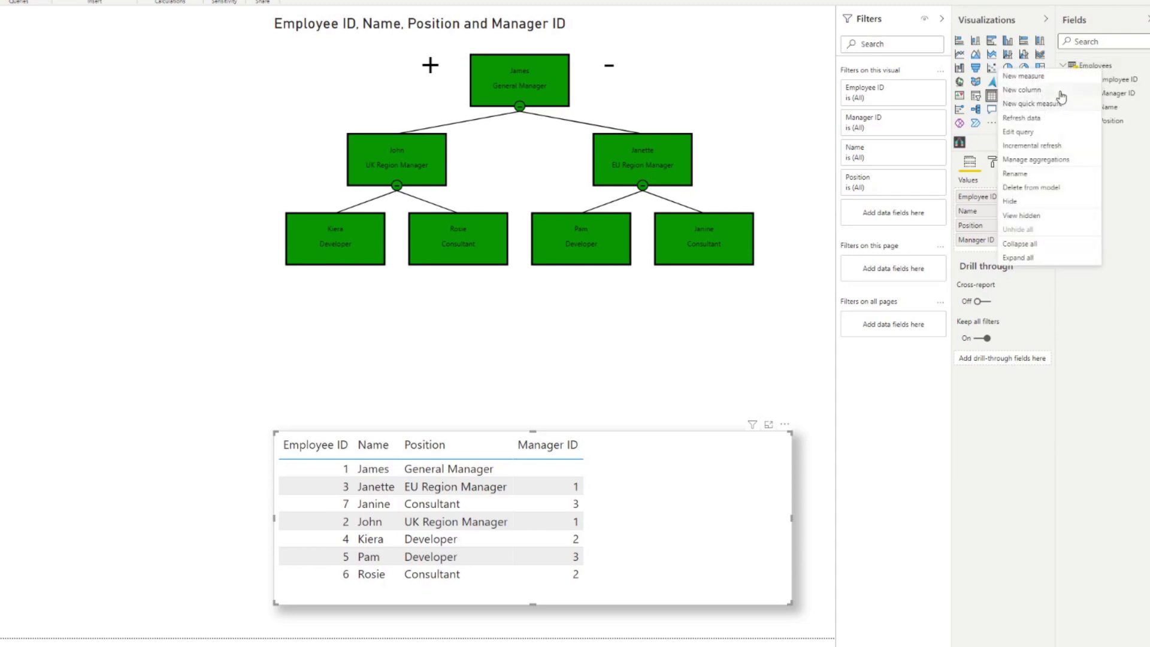
left_click(1058, 90)
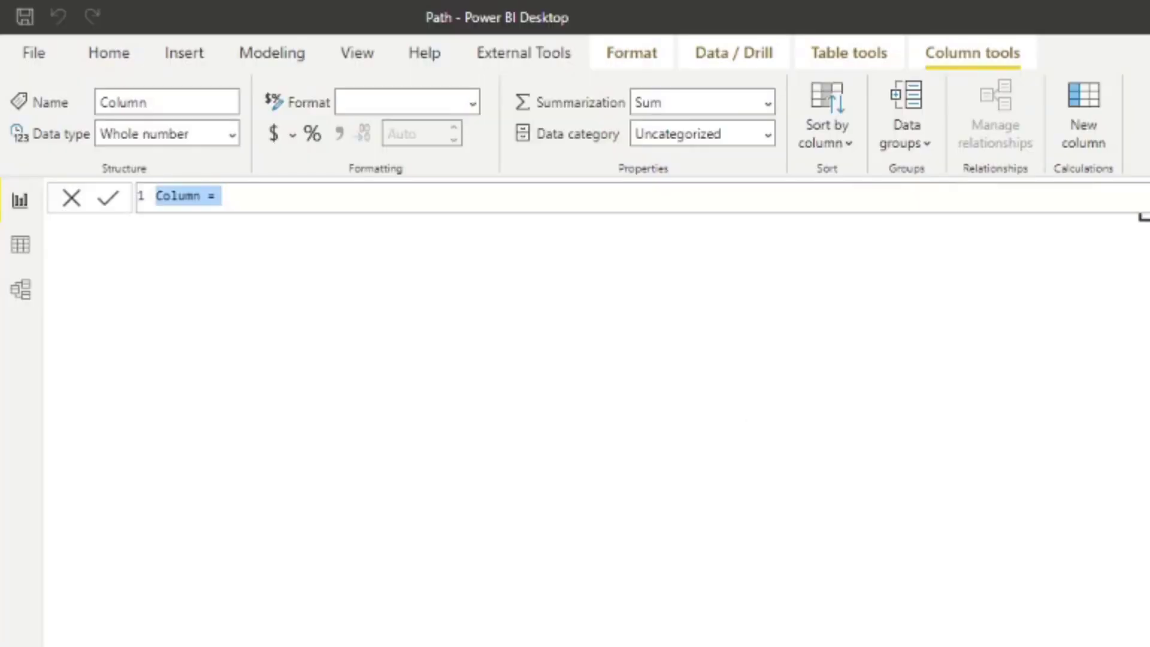
type("PAth")
key("BackSpace")
key("BackSpace")
key("BackSpace")
key("BackSpace")
type("ath = PATH(")
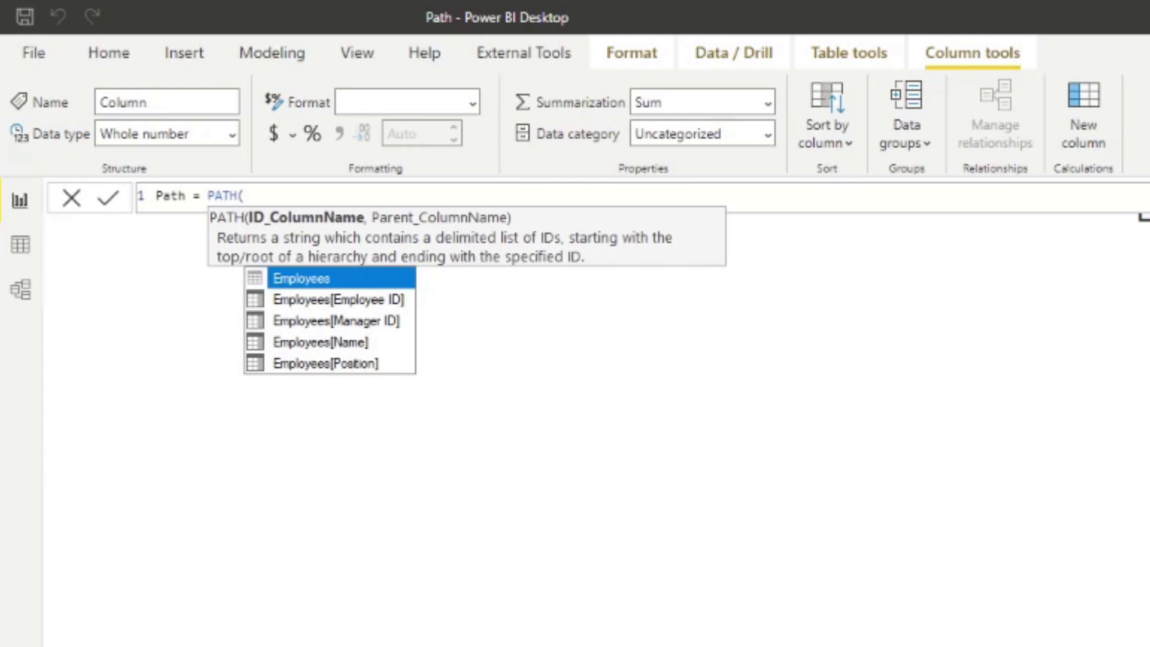
key("Down")
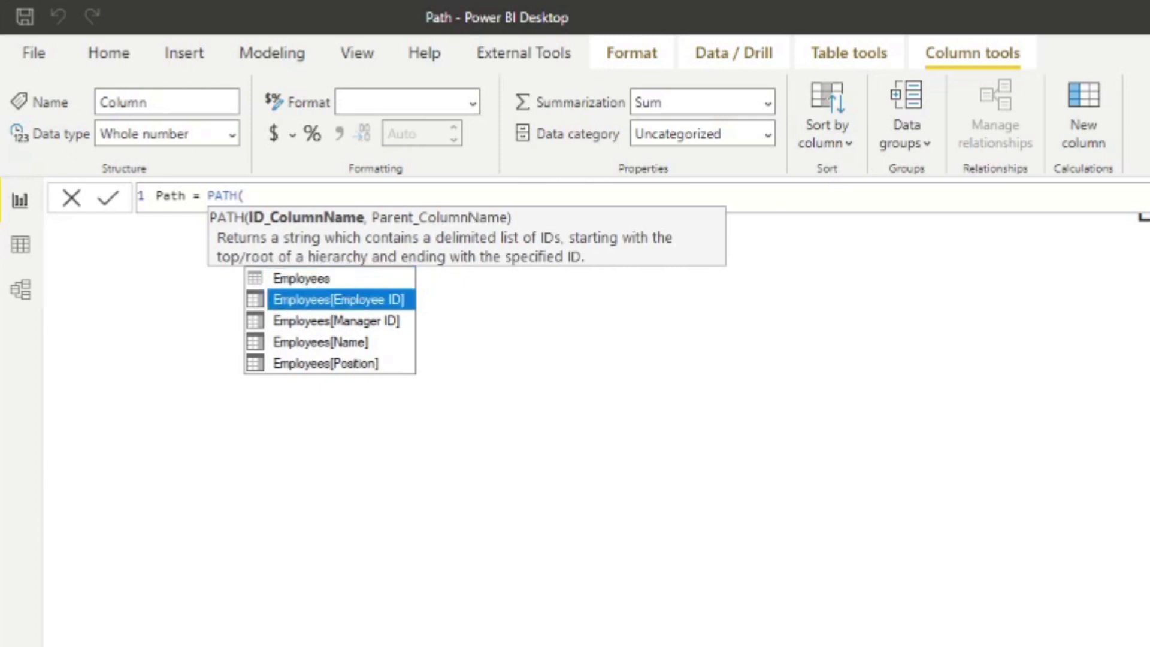
key("Tab")
Step: Complete PATH with Employees[Manager ID], commit, and add Path to the employee table
type(",")
key("Down")
key("Down")
key("Down")
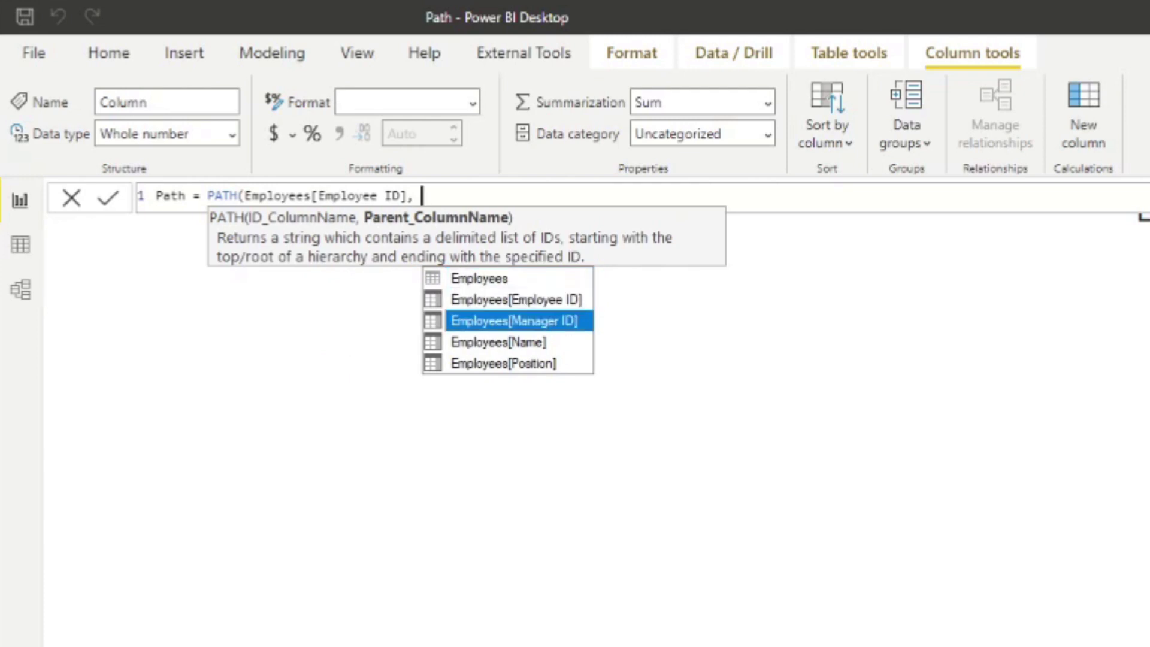
key("Up")
key("Tab")
type(")")
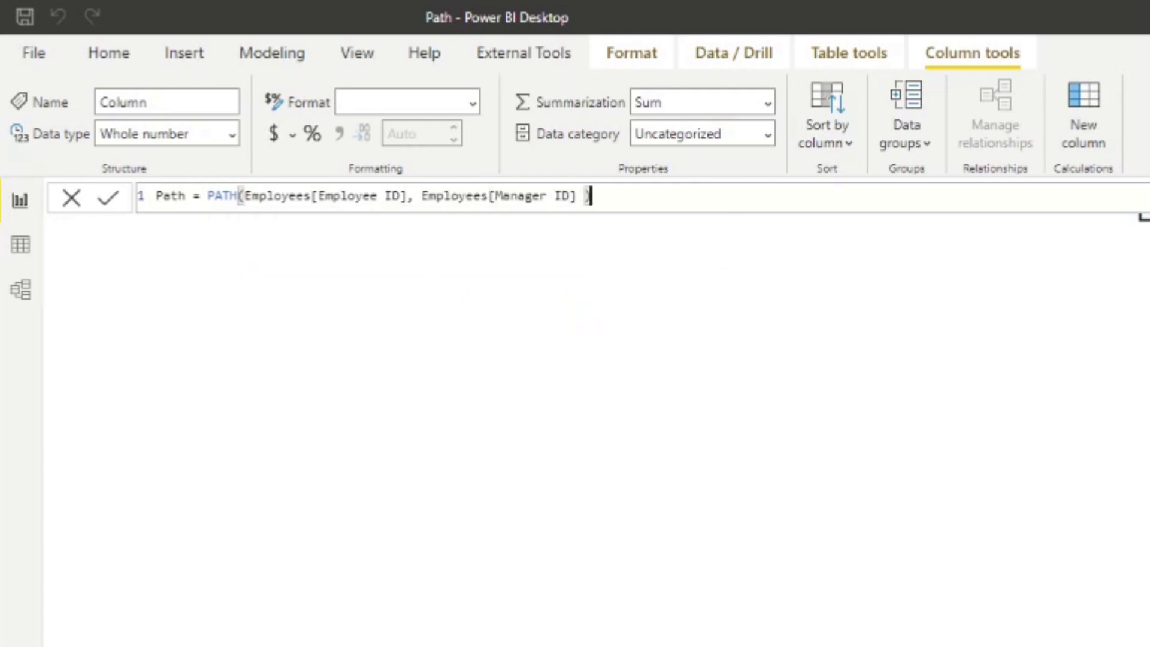
key("Return")
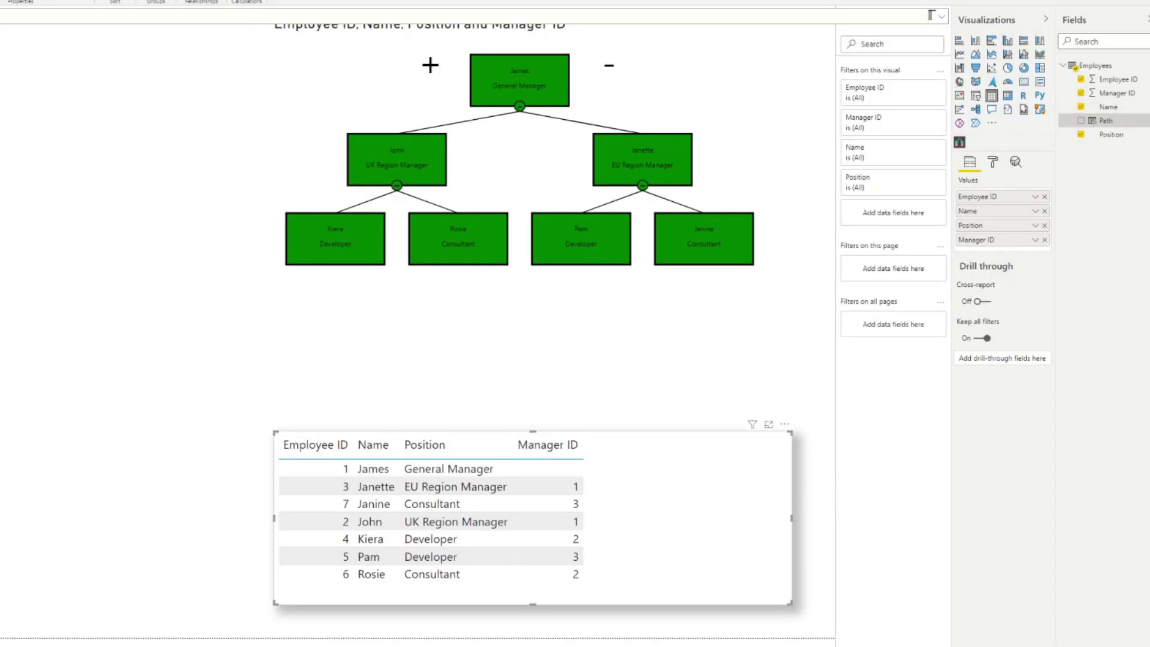
left_click_drag(1105, 121, 694, 500)
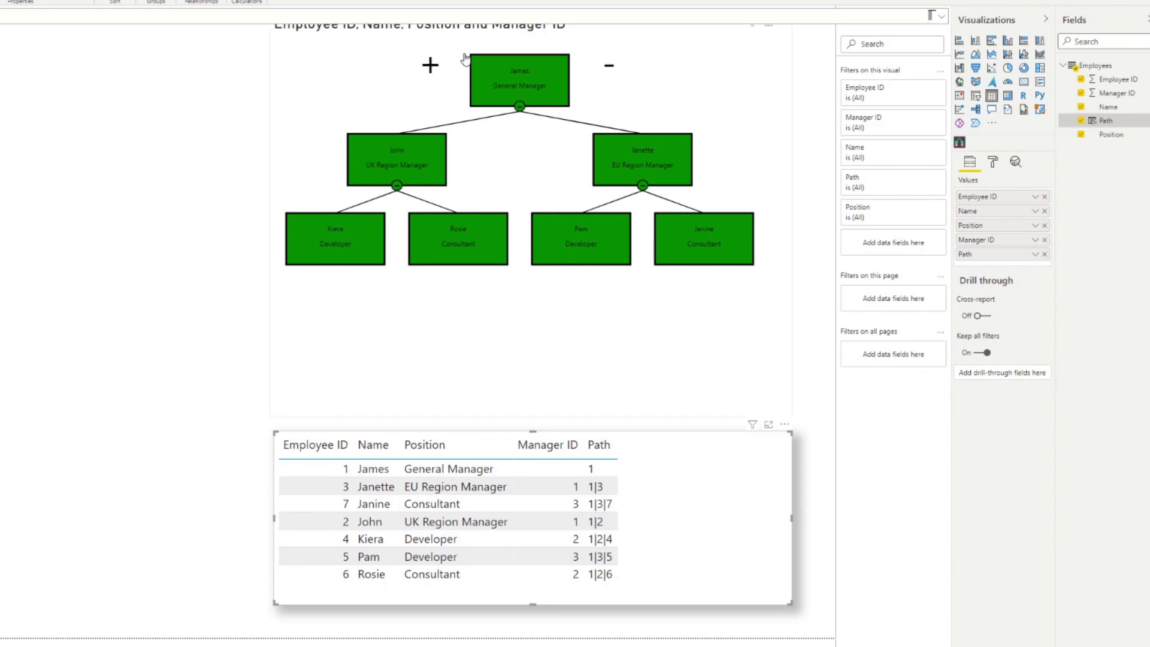
Step: Select the org chart, then deselect it by clicking empty canvas
left_click(491, 41)
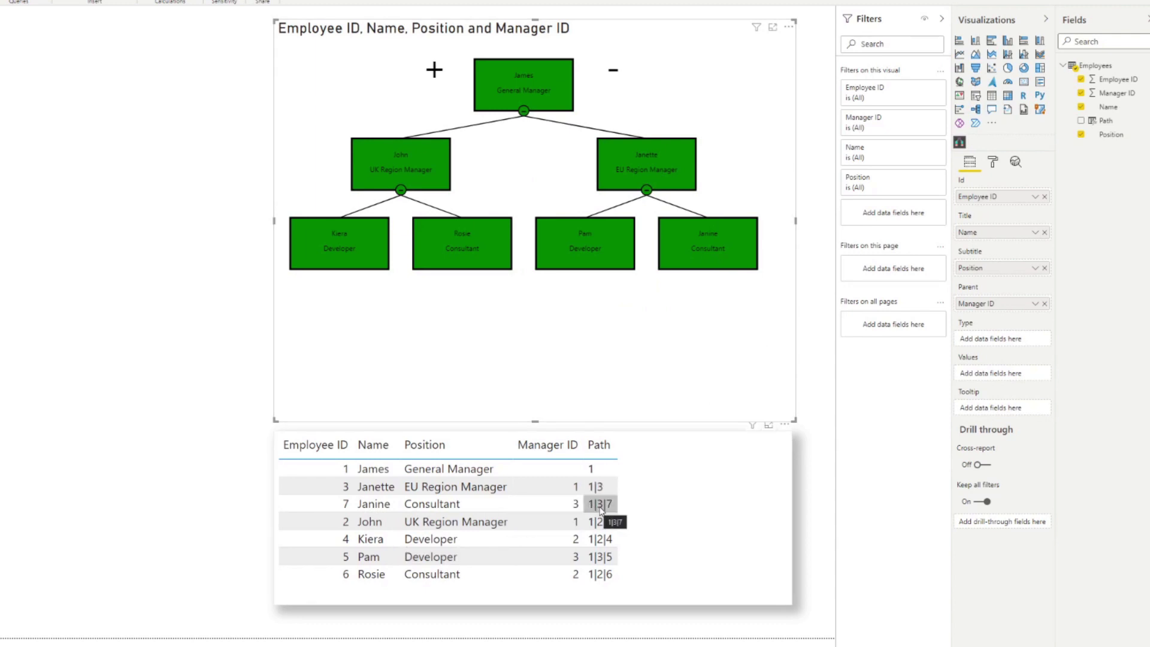
left_click(349, 371)
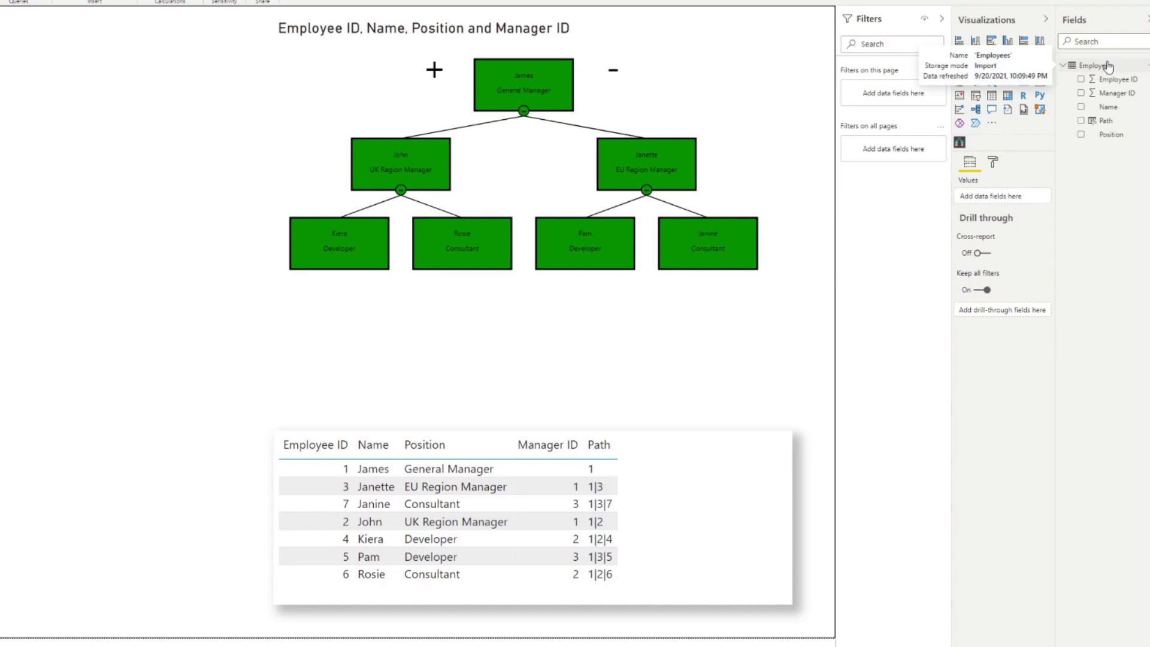
Step: Begin a new Employees column named Path Contains using the PATHCONTAINS function
right_click(1081, 67)
left_click(1055, 89)
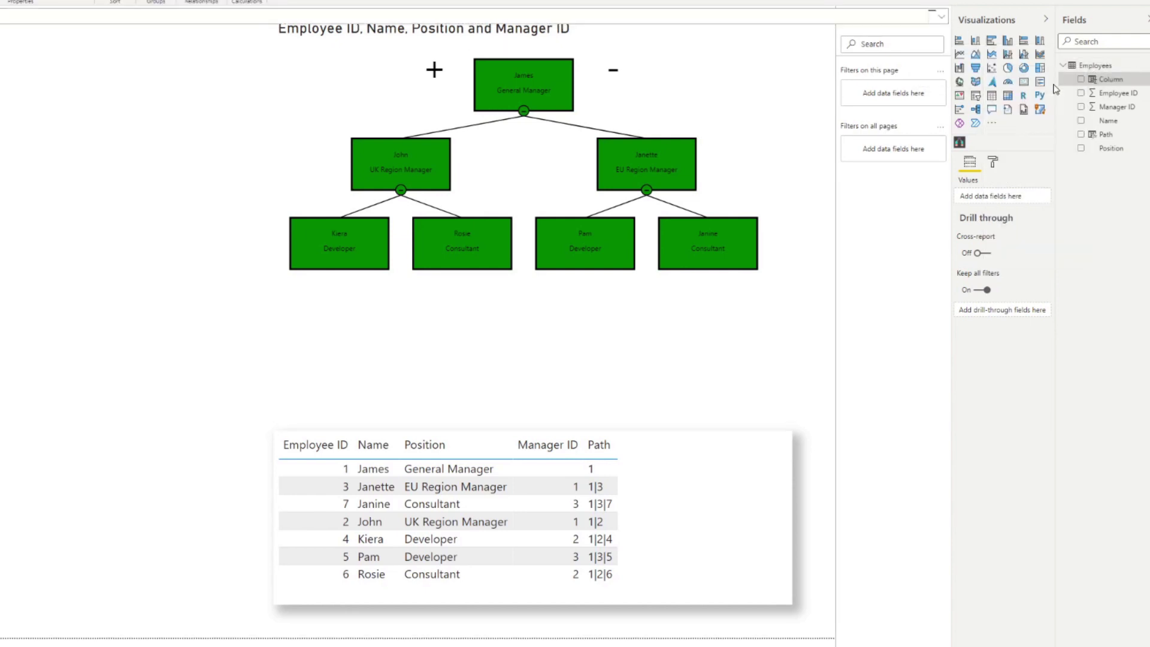
type("Path Co")
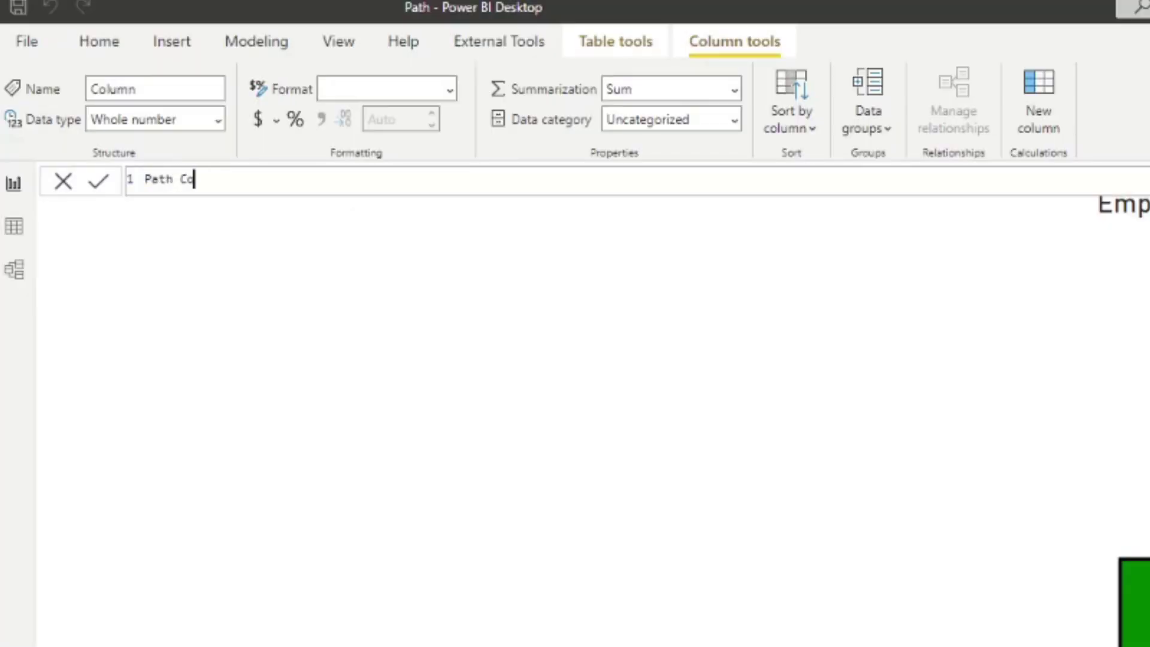
type("ntains = PATH")
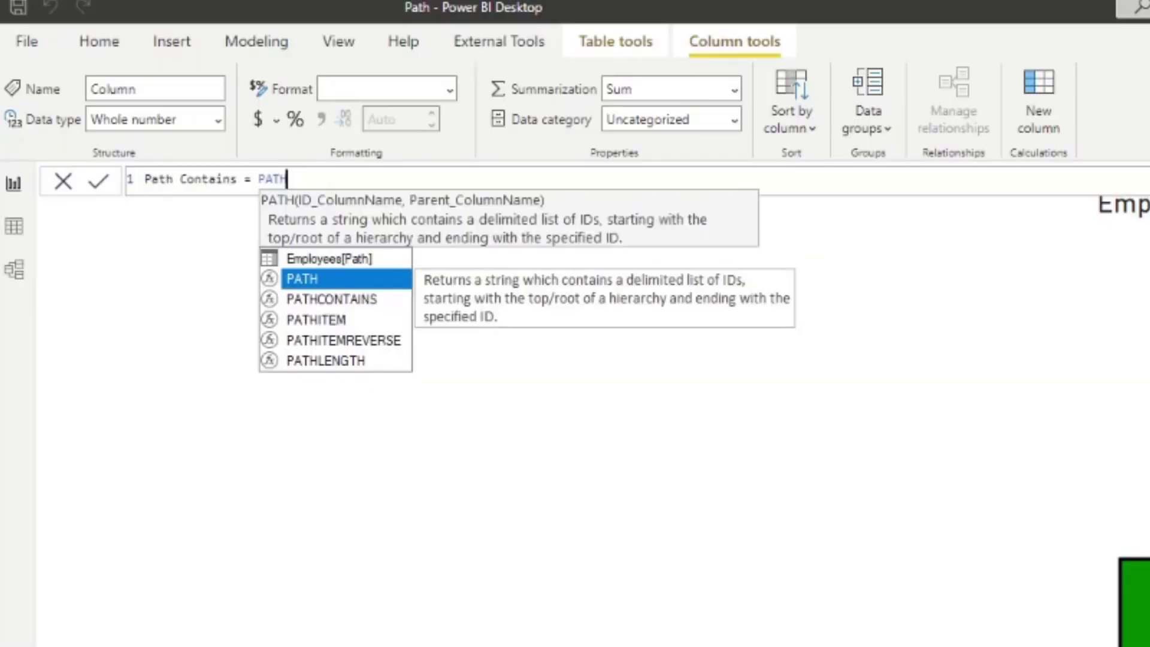
key("Down")
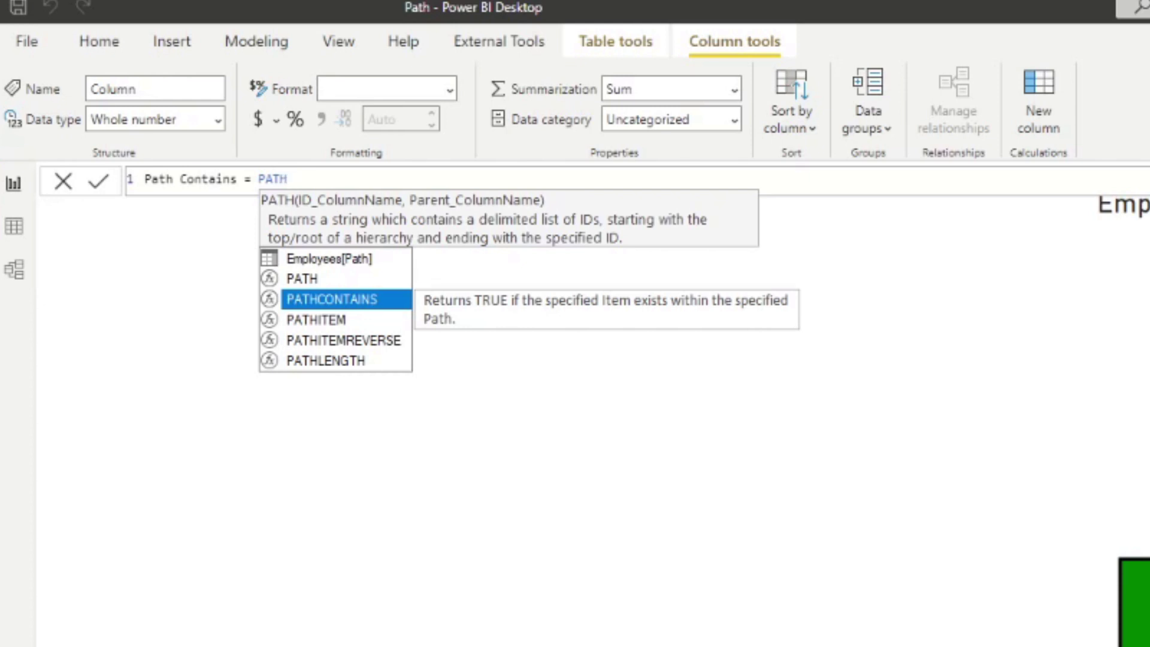
type("CON")
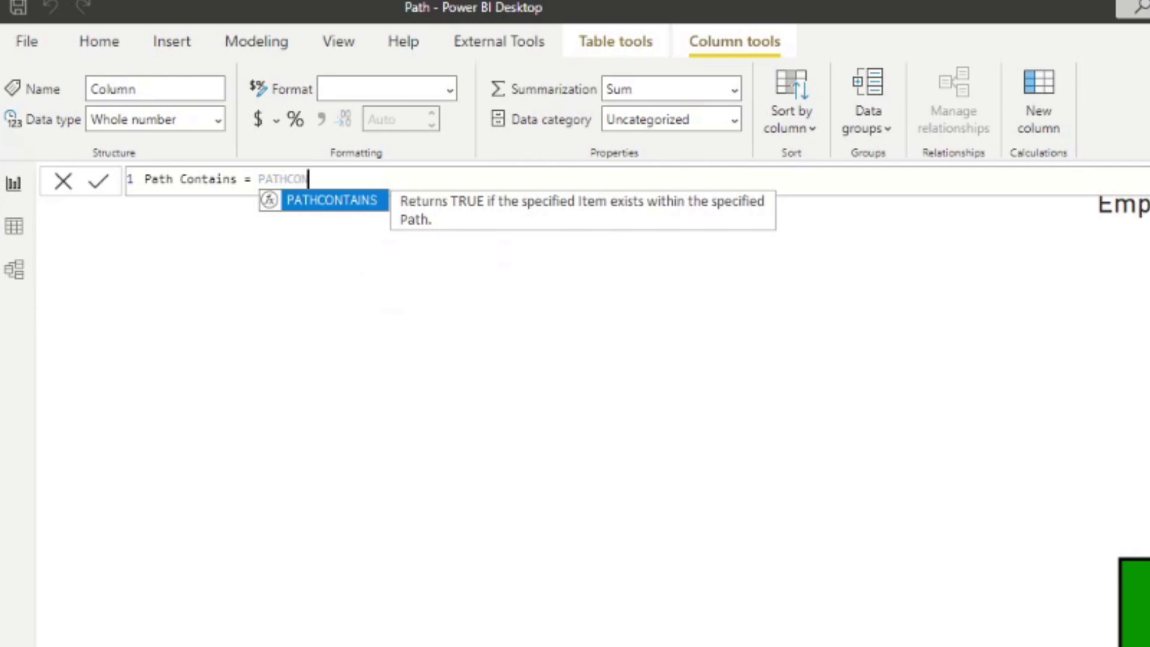
key("Tab")
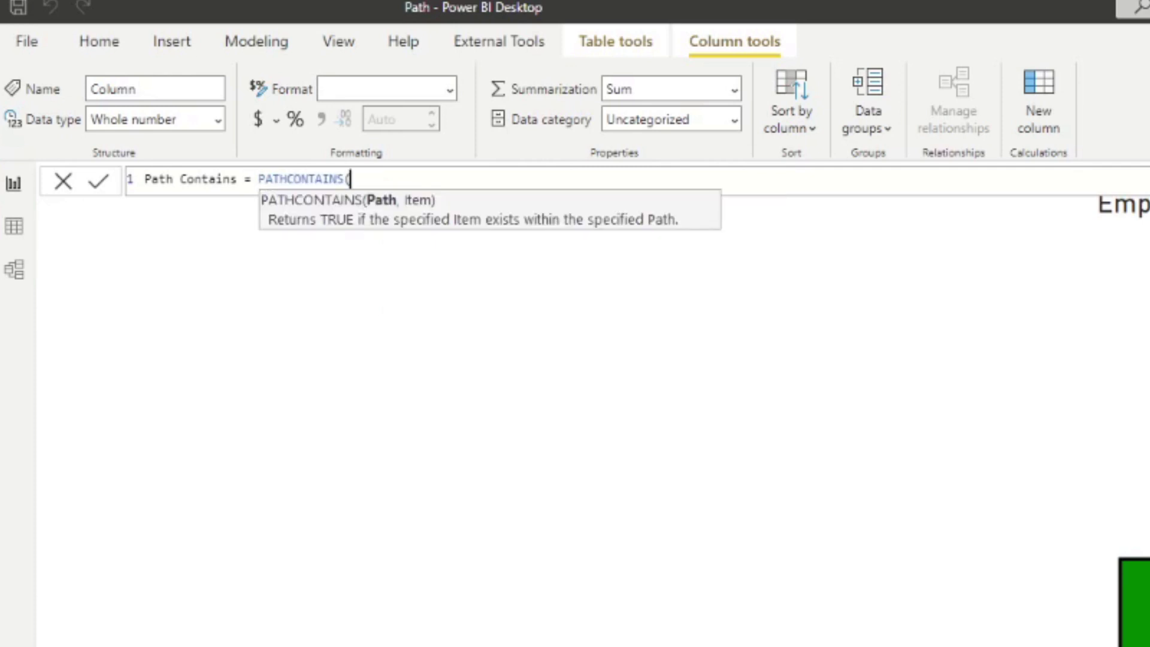
Step: Enter Employees[Path] and 3 as the PATHCONTAINS arguments
type("Path")
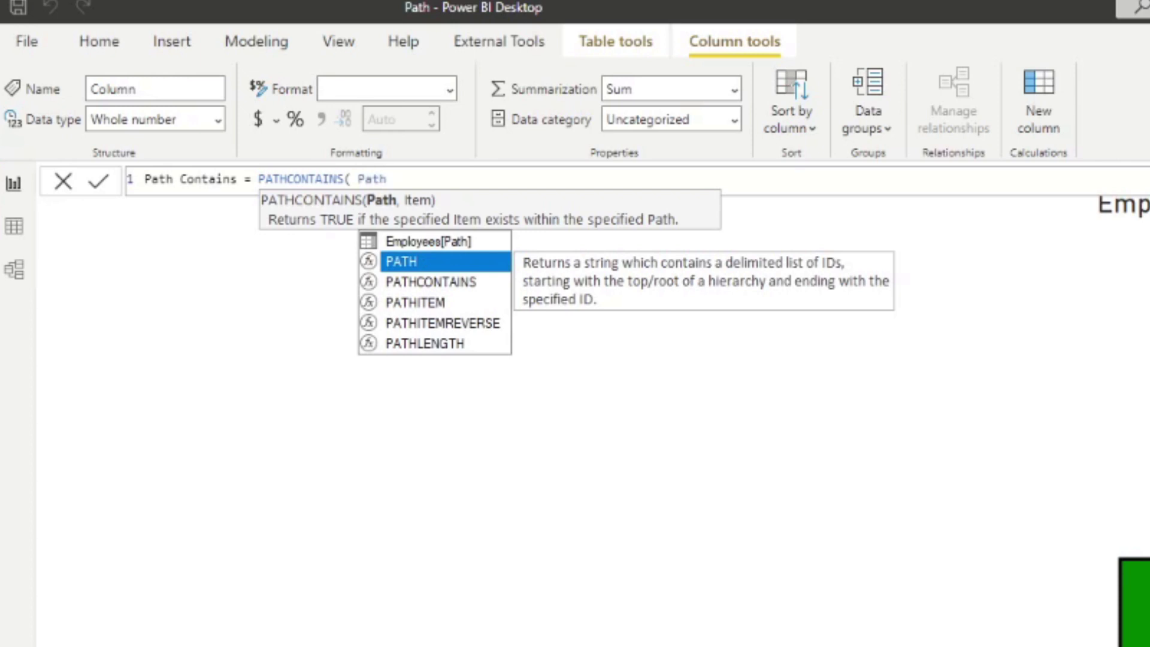
key("Up")
key("Tab")
type(",")
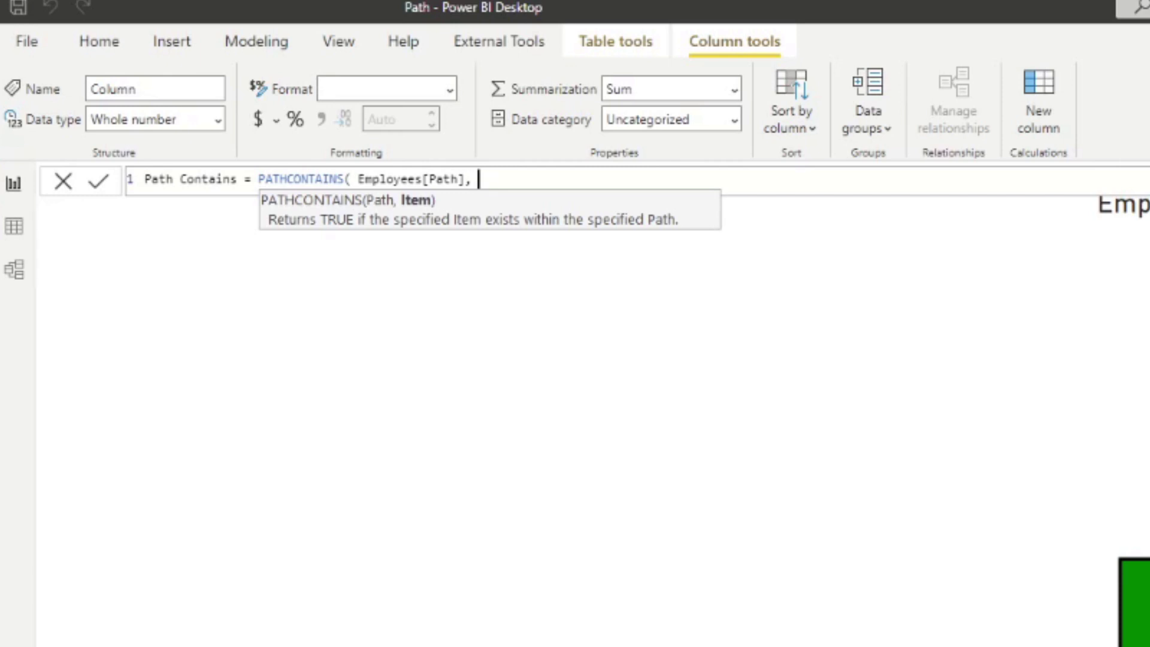
type("3 )")
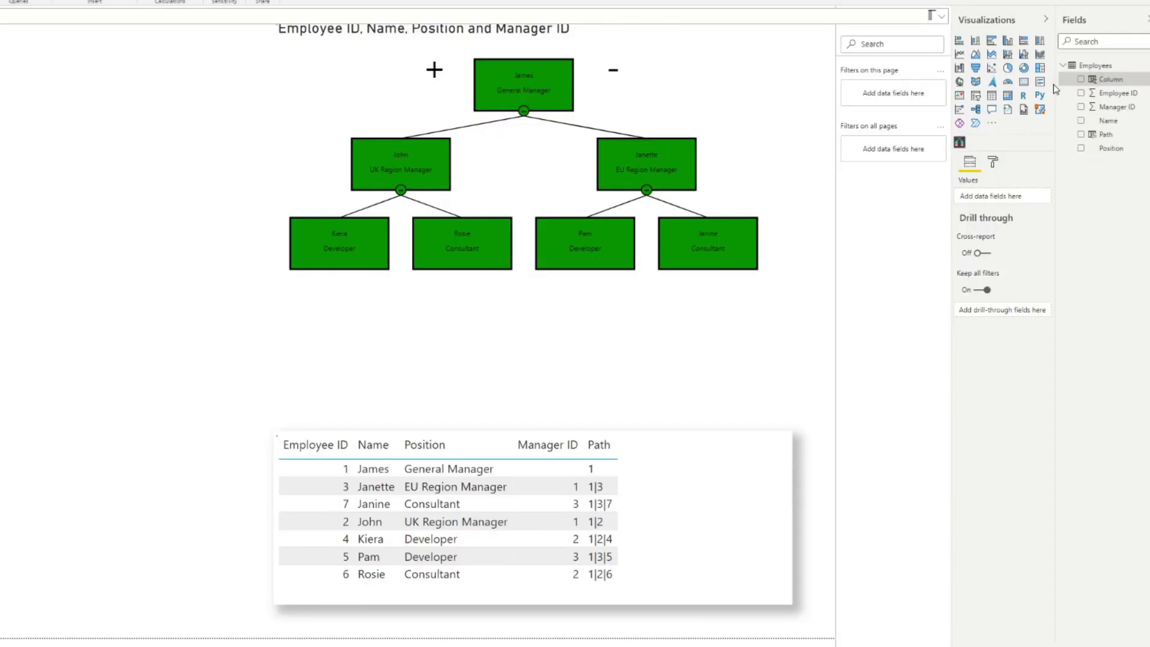
Step: Add the Path Contains field to the employee table visual's Values
left_click_drag(1106, 134, 667, 534)
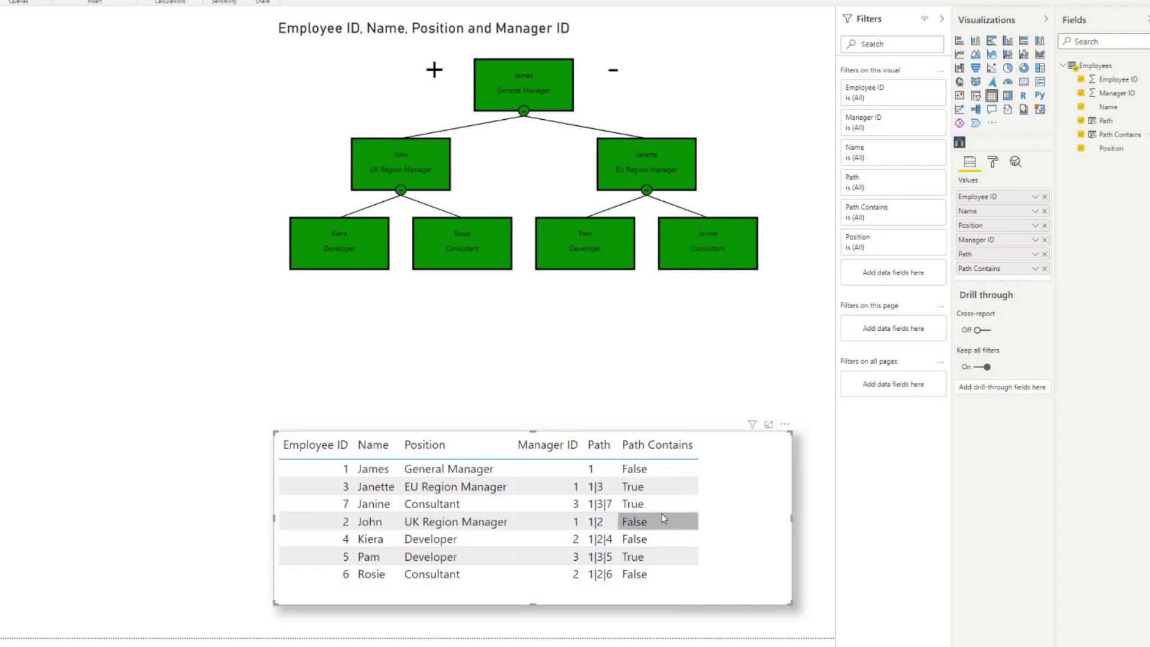
Step: Cross-highlight John's row, clear it, then highlight Pam's row whose path contains 3
left_click(645, 525)
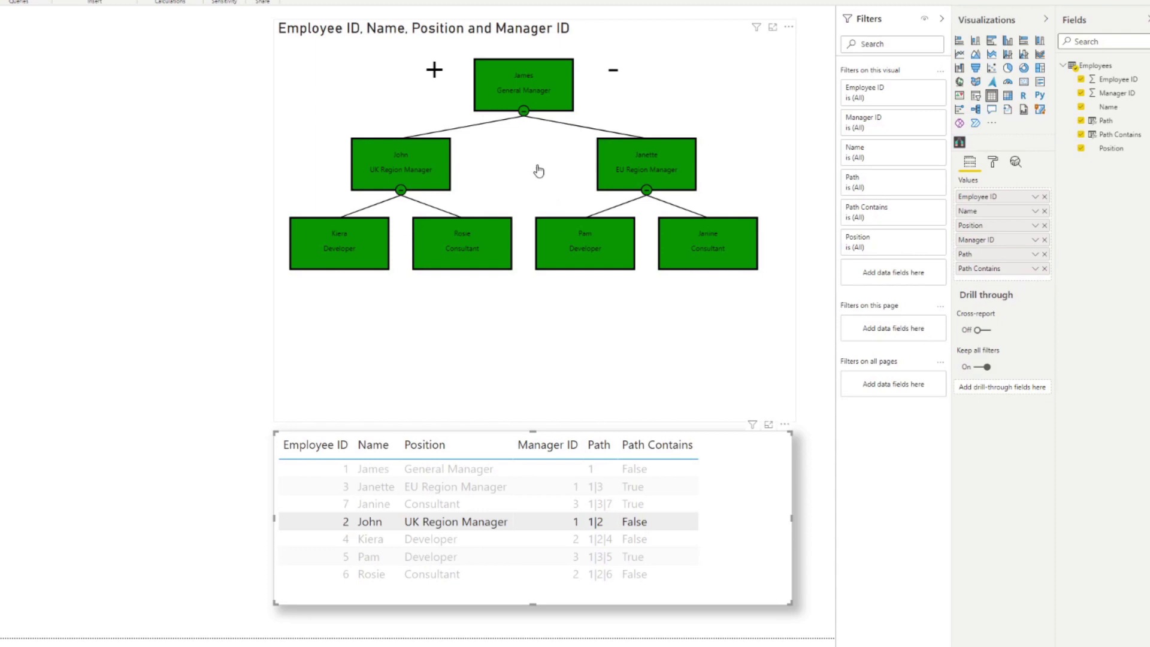
left_click(636, 529)
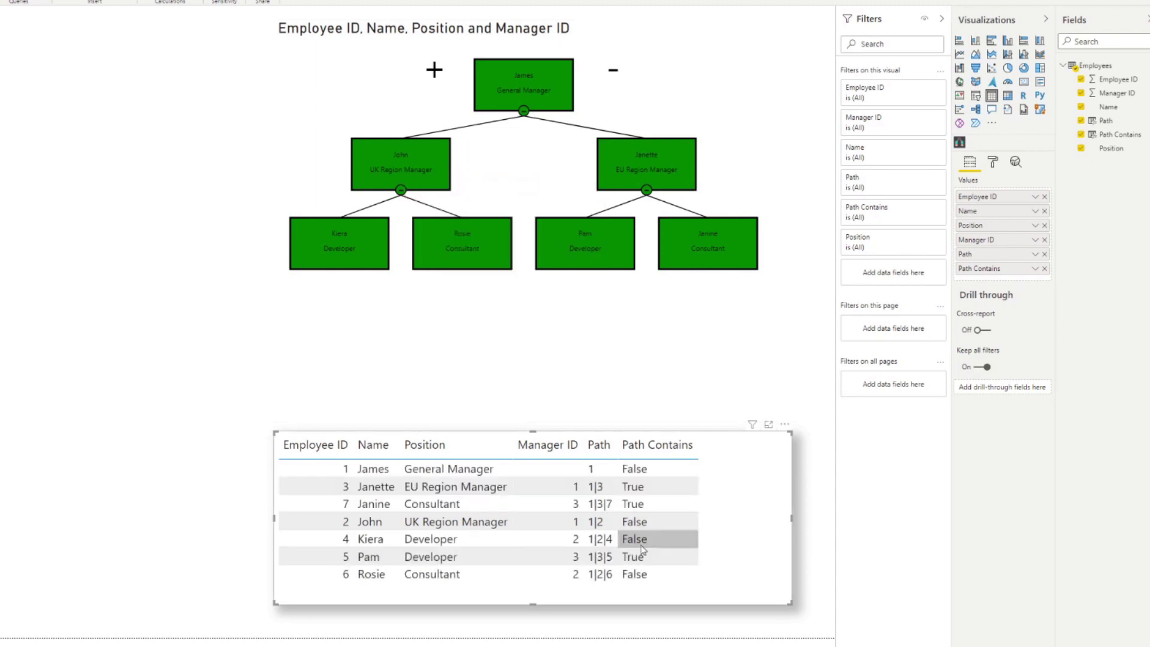
left_click(625, 563)
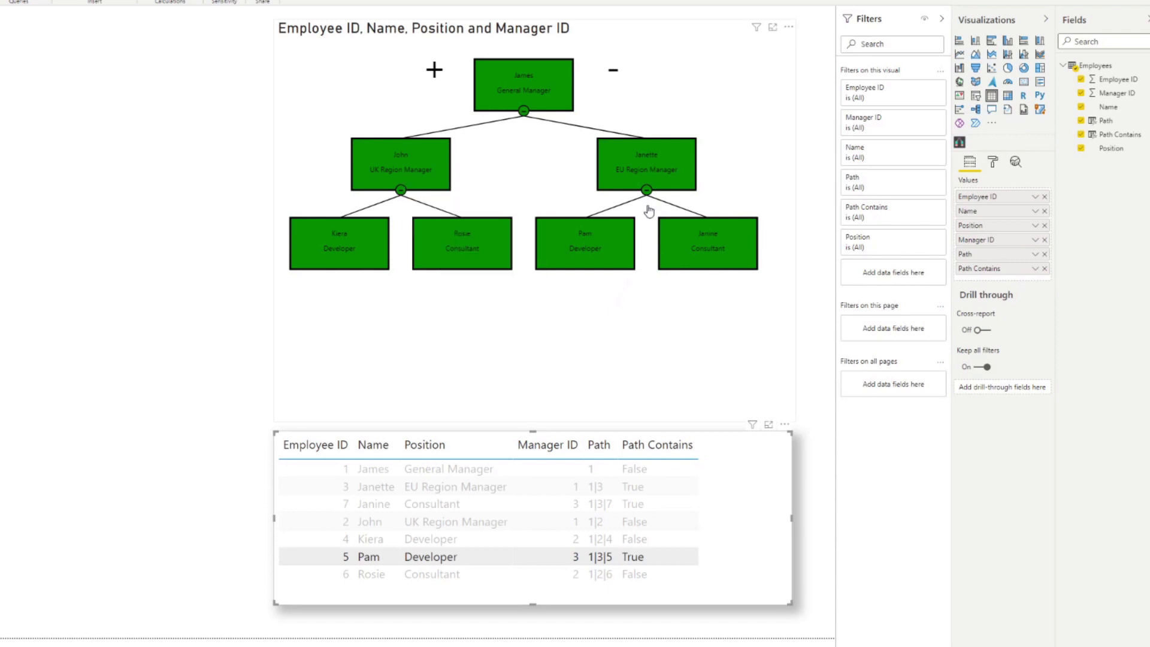
Step: Clear Pam's highlight and start a new Employees column Path Item with PATHITEM
left_click(609, 560)
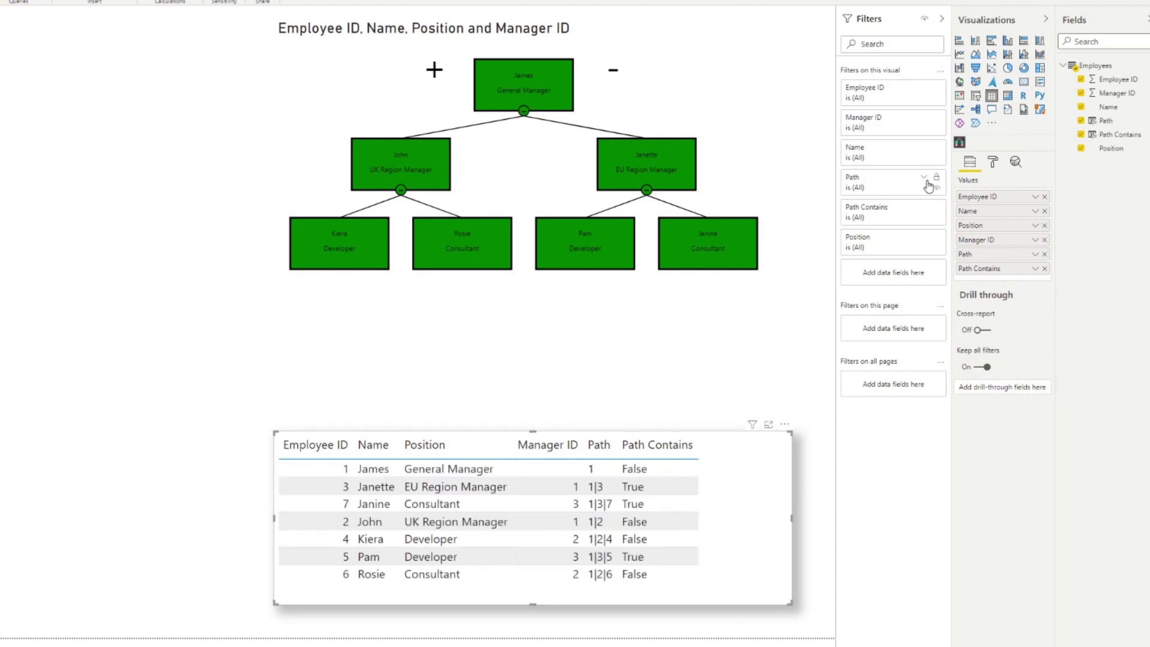
right_click(1096, 72)
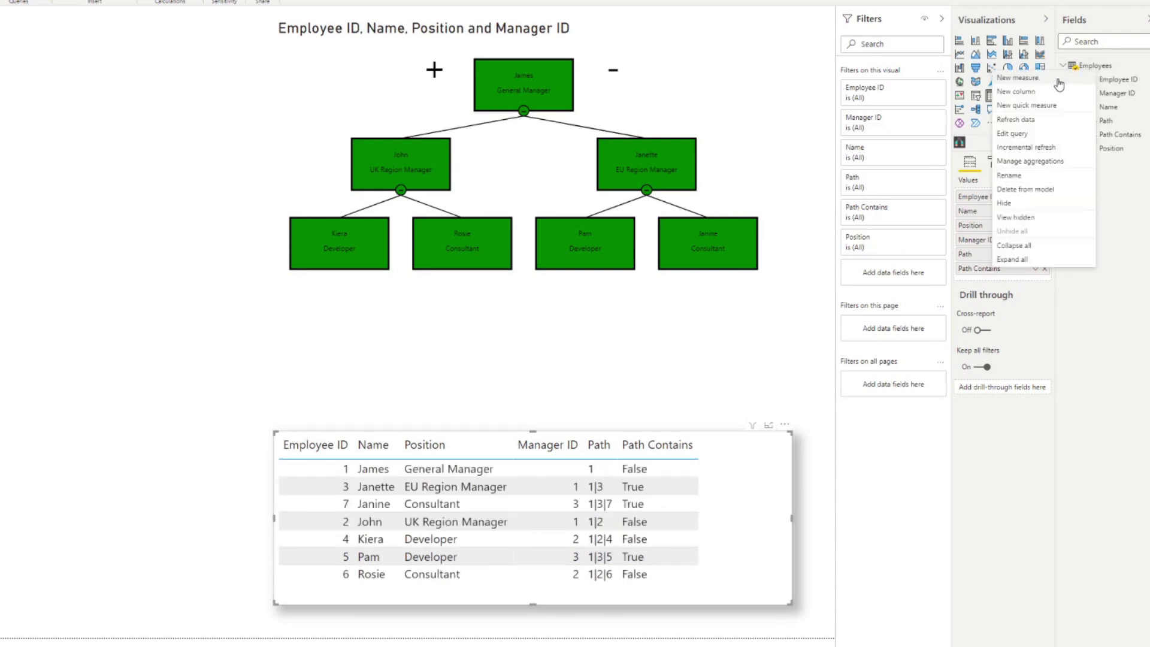
left_click(1042, 98)
type("Path I")
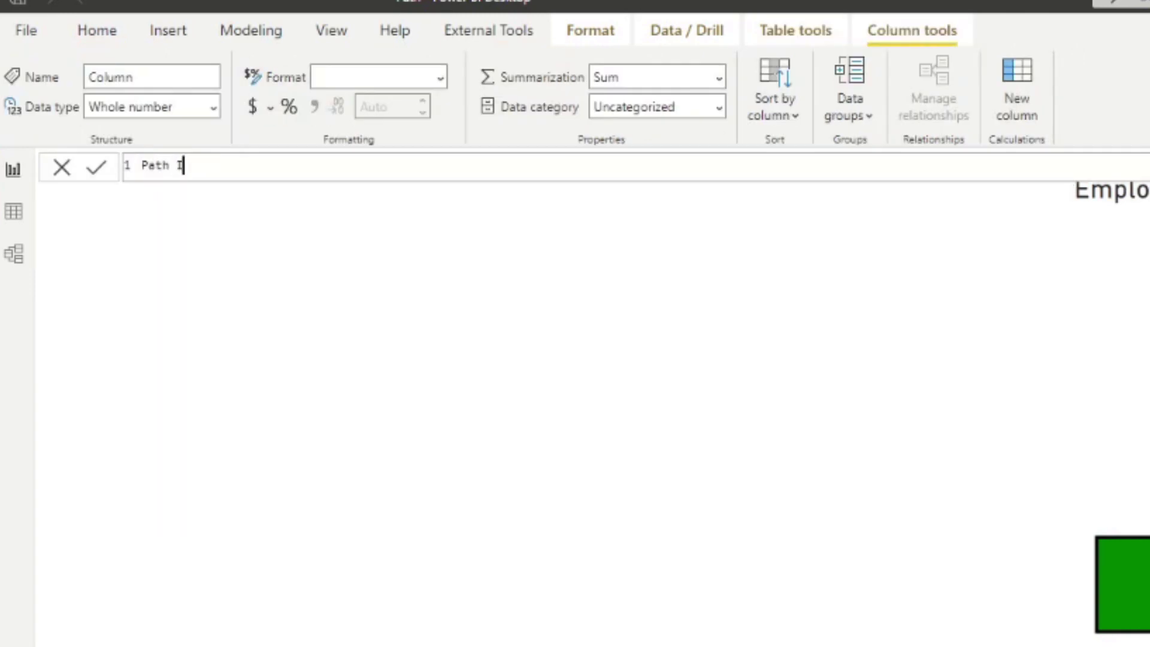
type("tem = PATHI")
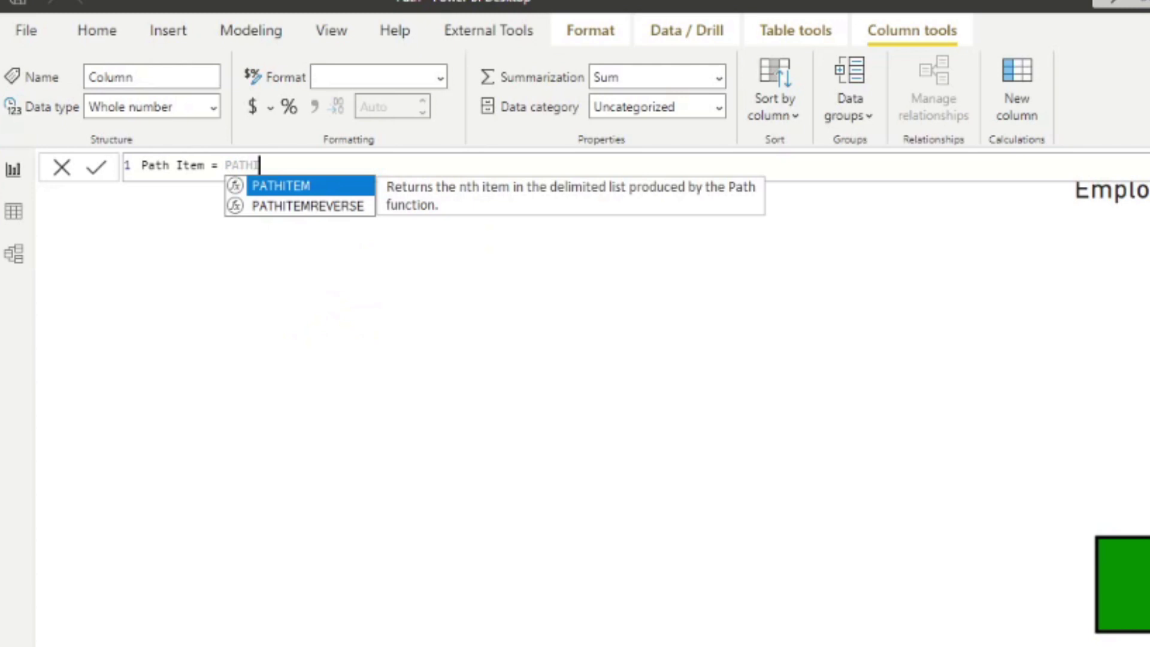
key("Down")
key("Up")
key("Tab")
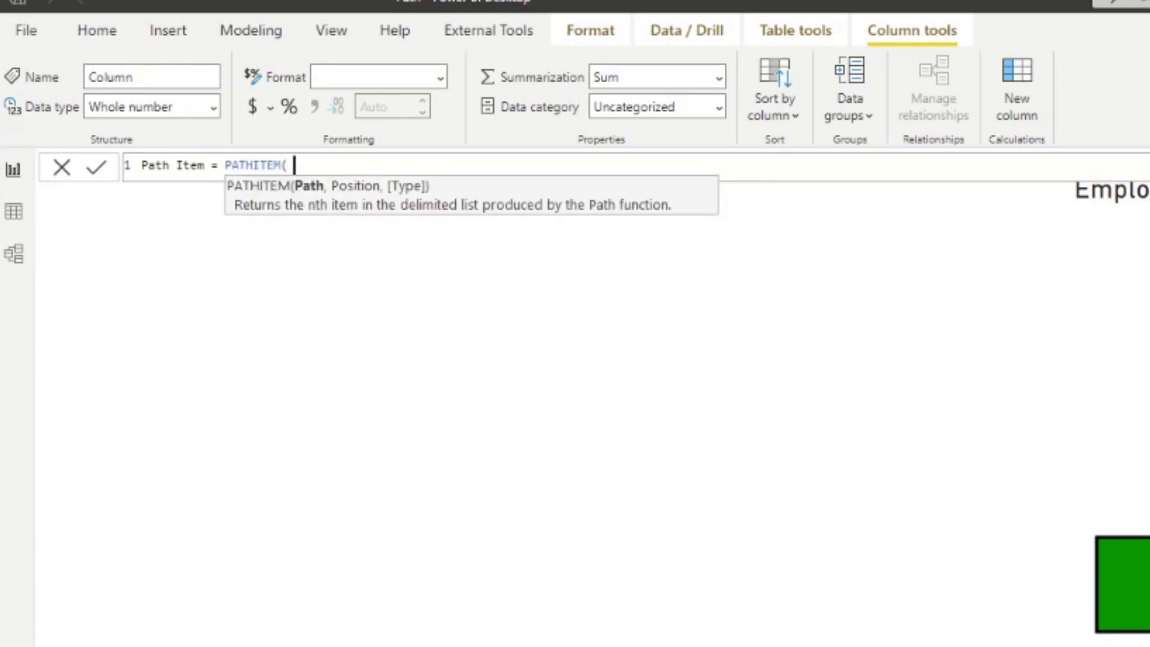
Step: Supply Employees[Path] and position 2 as the PATHITEM arguments
type("Path")
key("Up")
key("Up")
key("Up")
key("Tab")
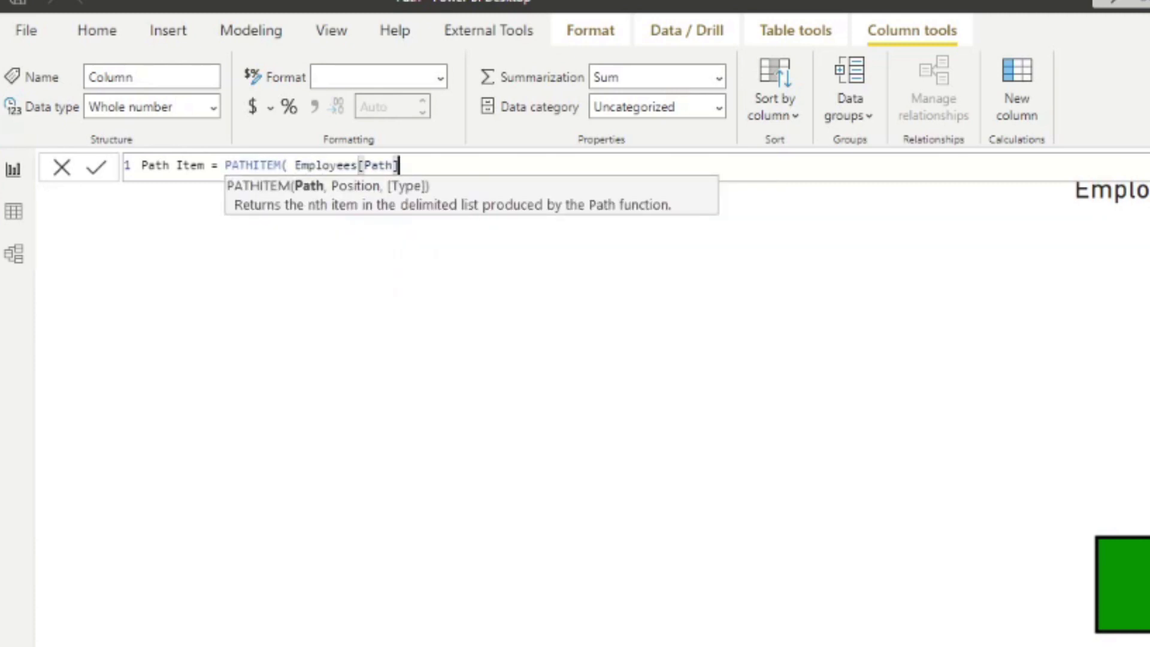
type(", ")
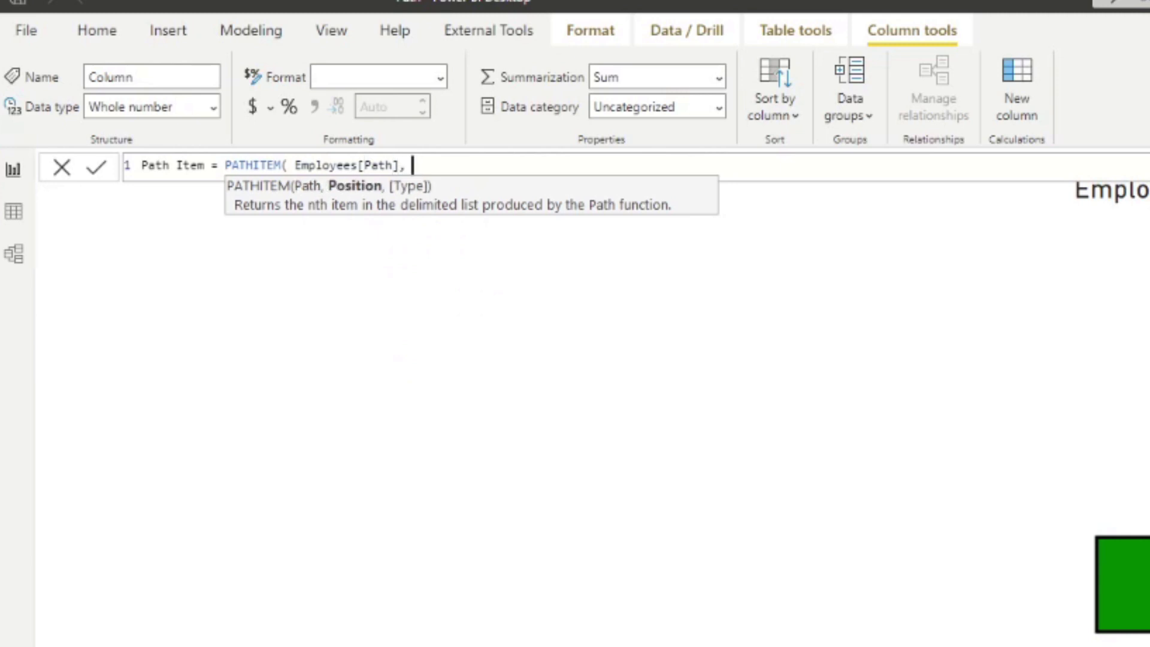
type("2 )")
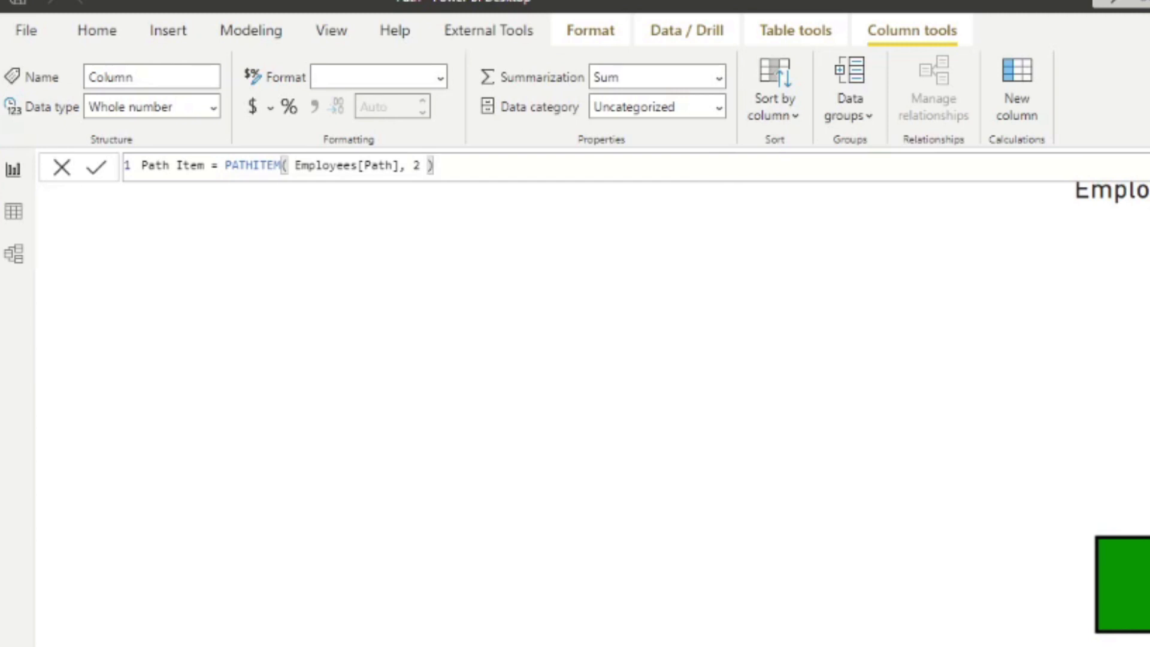
key("BackSpace")
key("BackSpace")
type(",")
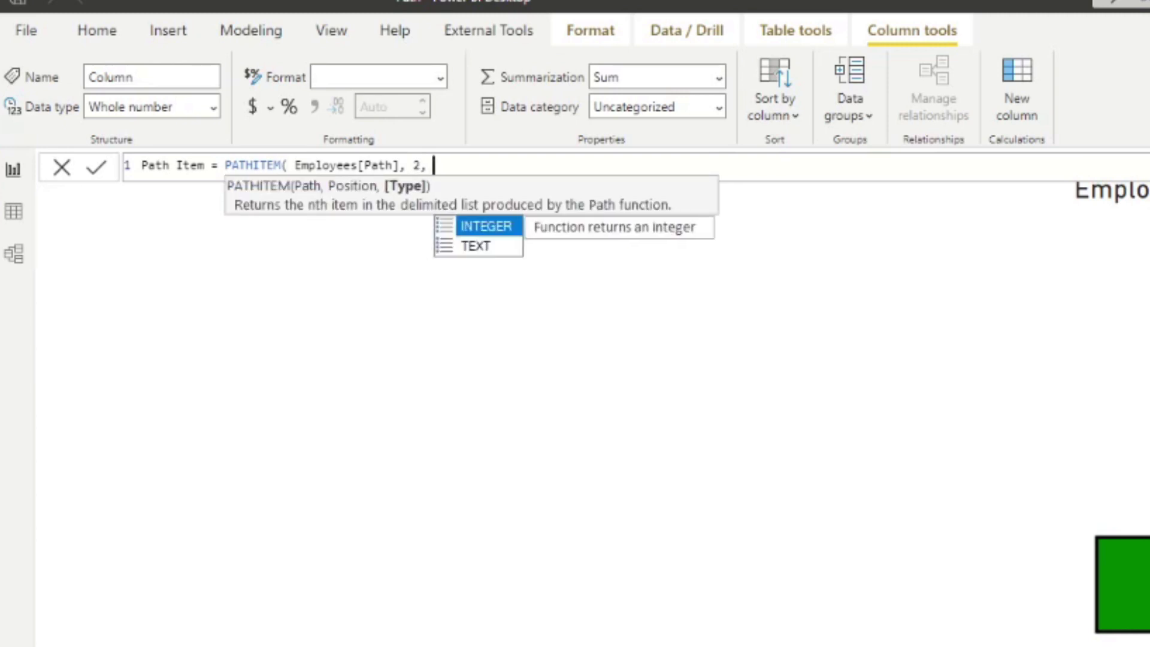
key("BackSpace")
key("BackSpace")
type(")")
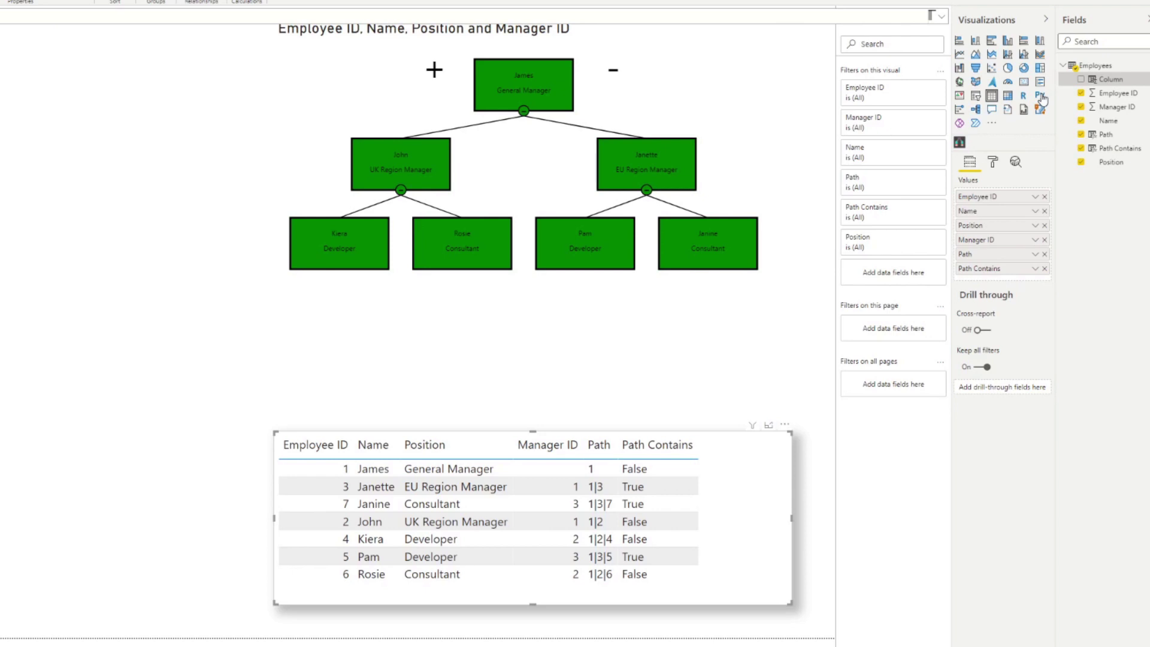
Step: Commit the Path Item formula and show Path Item in the table instead of Path Contains
key("Return")
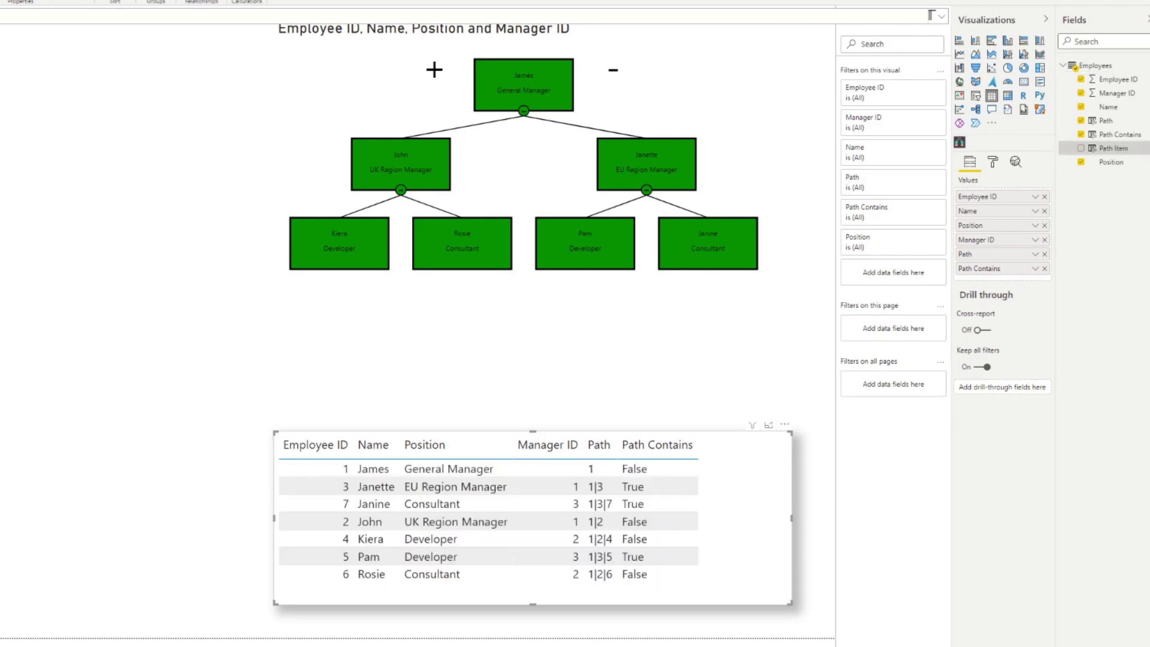
left_click_drag(1113, 156, 747, 500)
left_click(1045, 268)
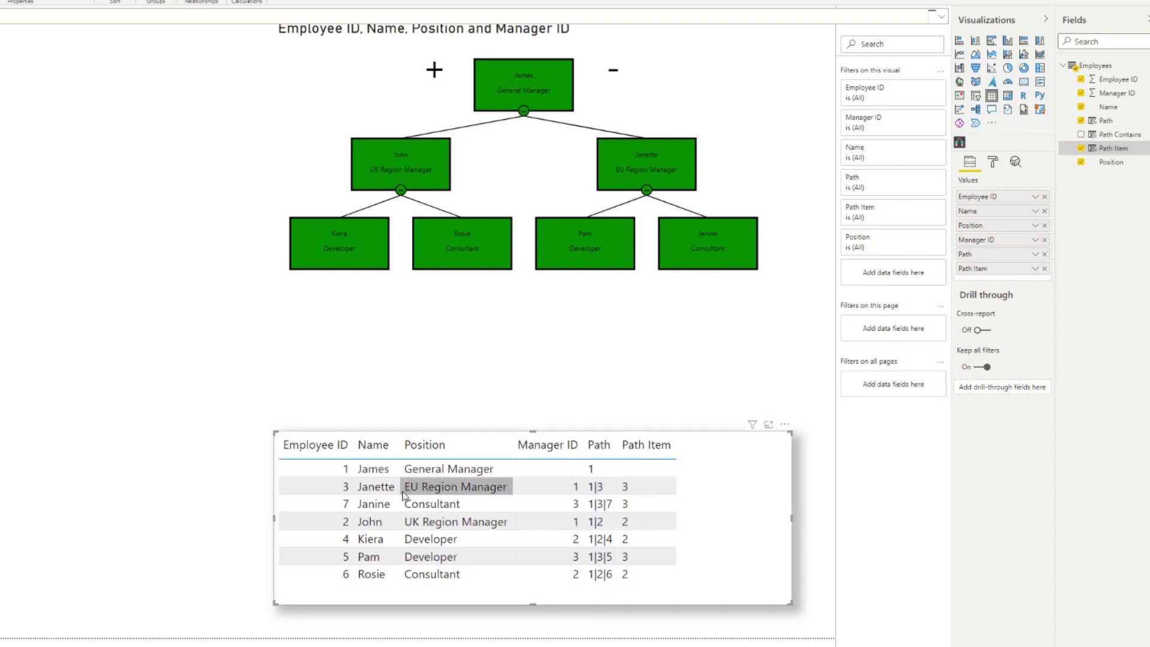
Step: Cross-highlight the James, Janette, Janine and John rows to compare their Path and Path Item values
left_click(444, 471)
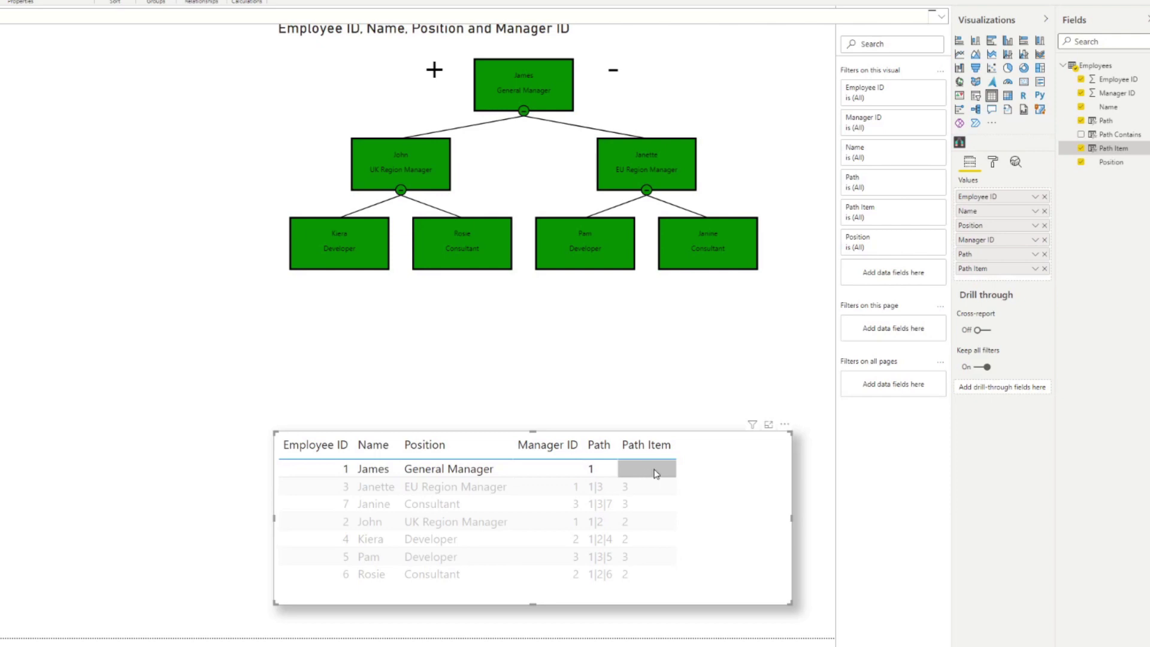
left_click(376, 492)
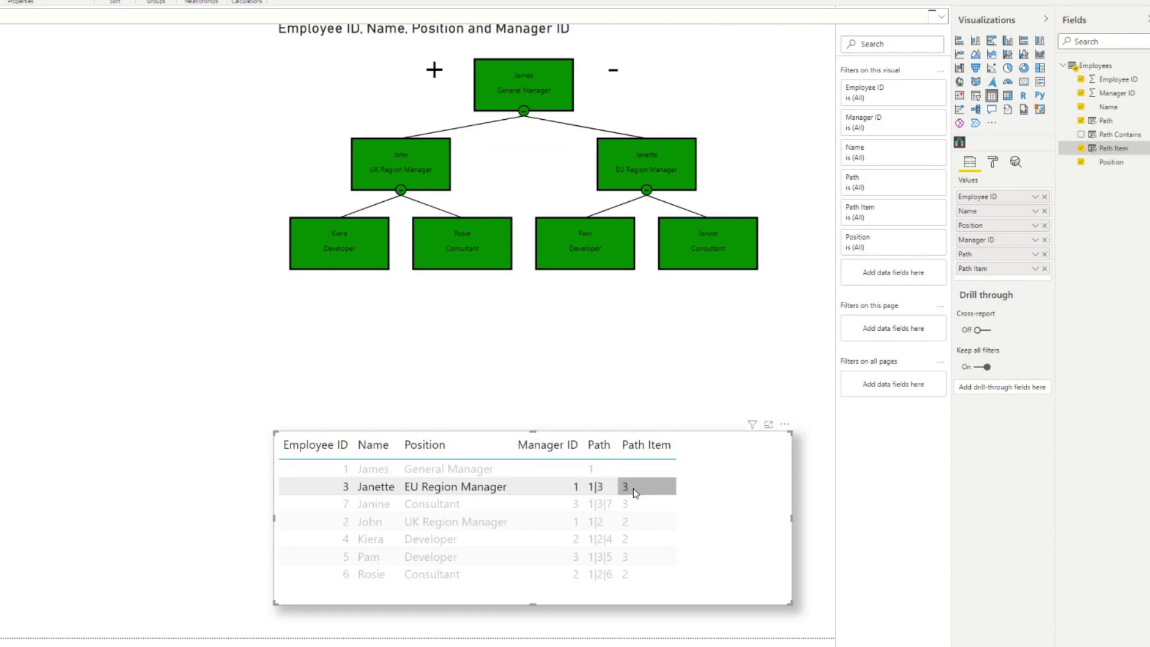
left_click(533, 504)
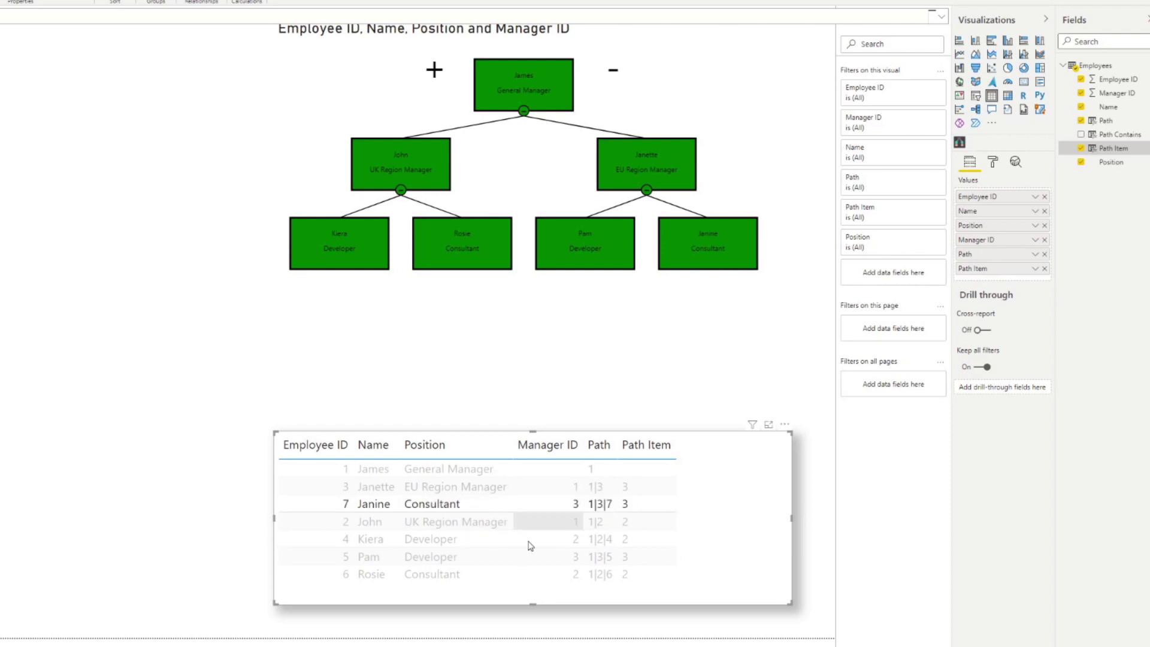
left_click(372, 521)
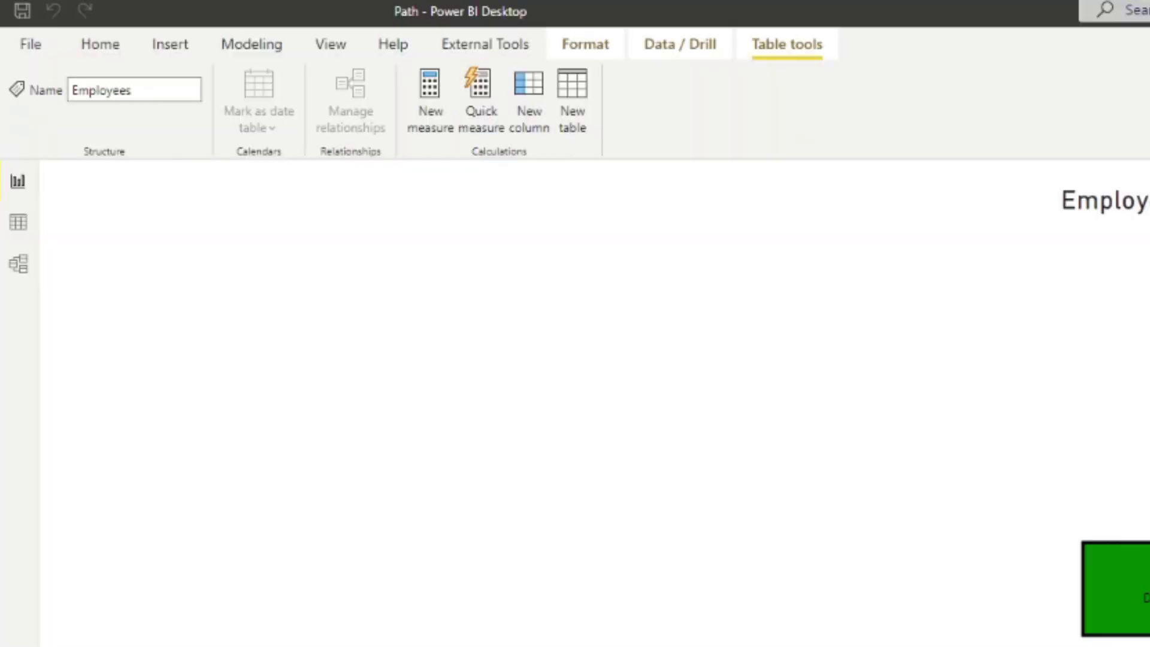
Step: Create the Path Item Reverse column as PATHITEMREVERSE(Employees[Path], 1) in Employees
left_click(529, 99)
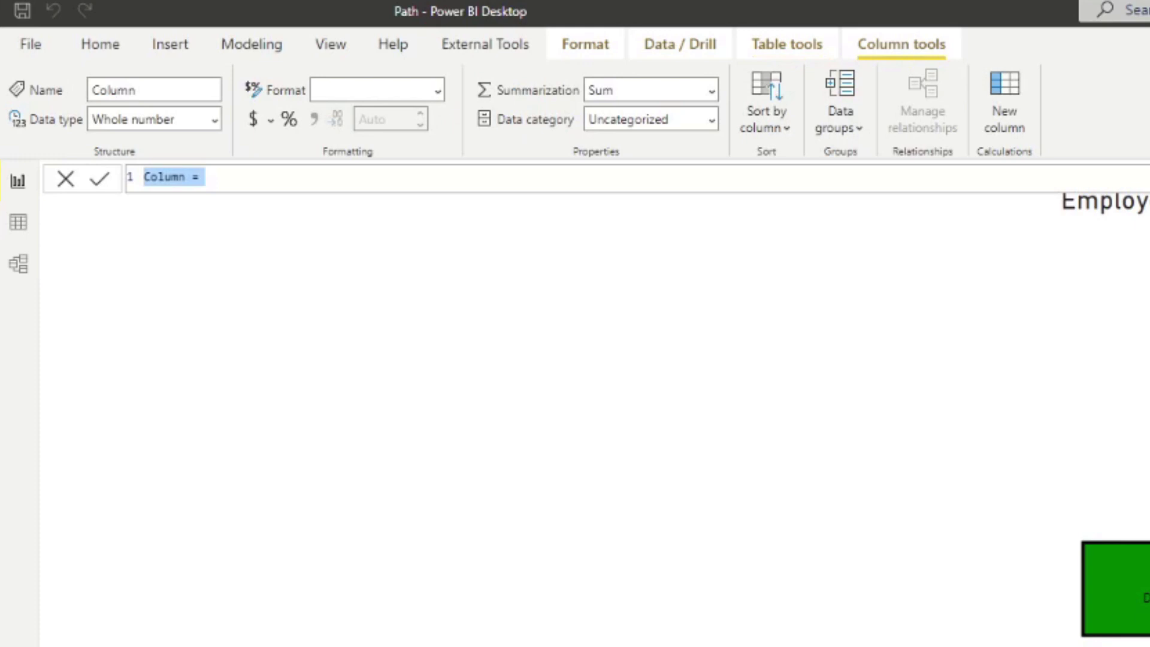
type("Path It")
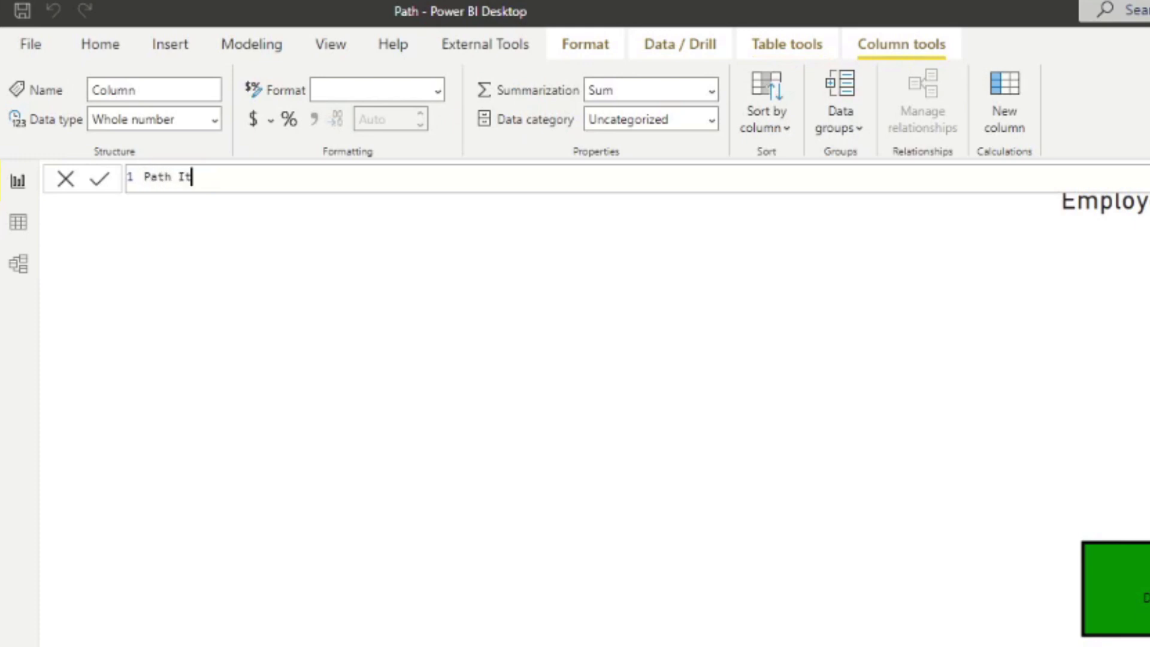
type("em Reverse = ")
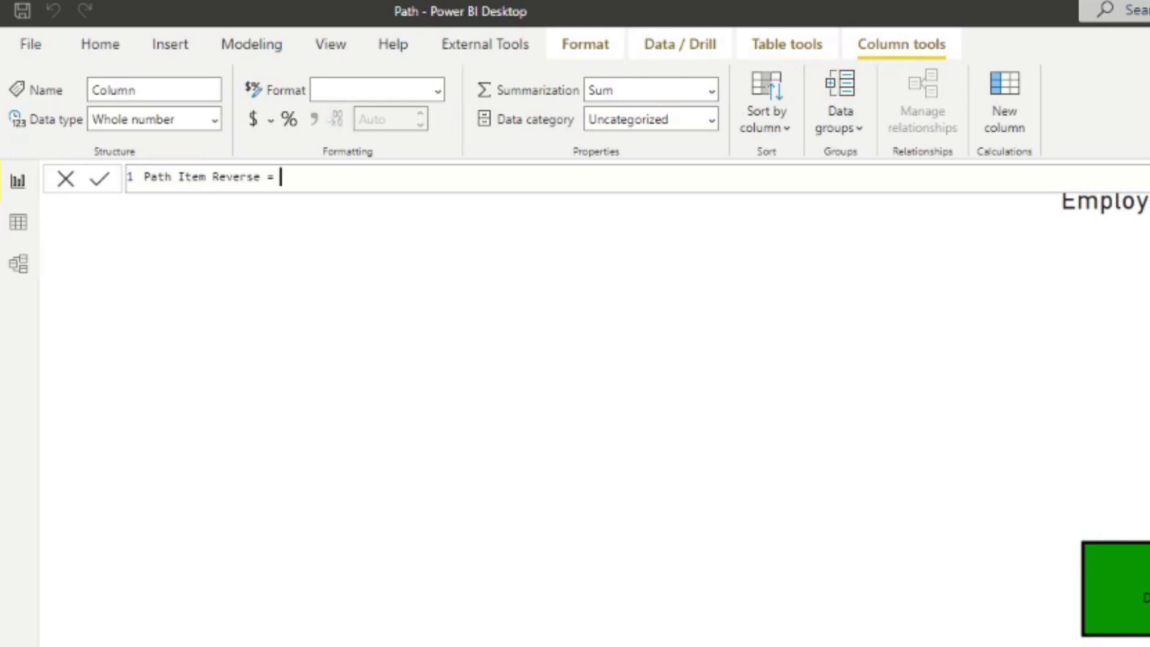
type("path")
key("Down")
key("Down")
key("Down")
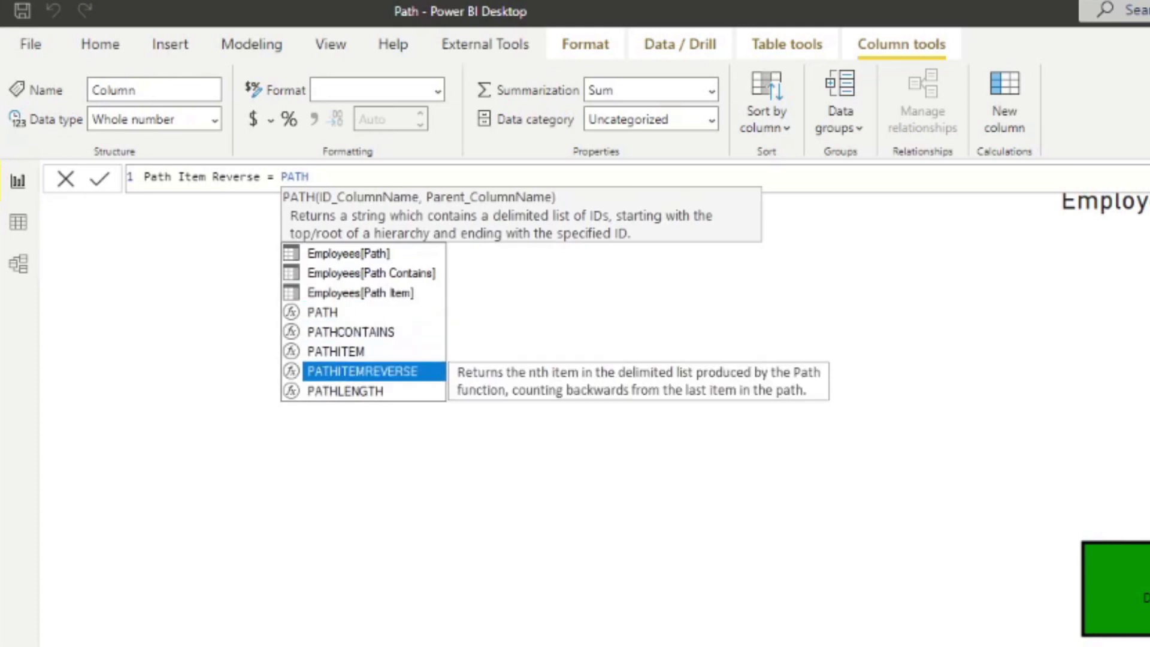
key("Tab")
type("P")
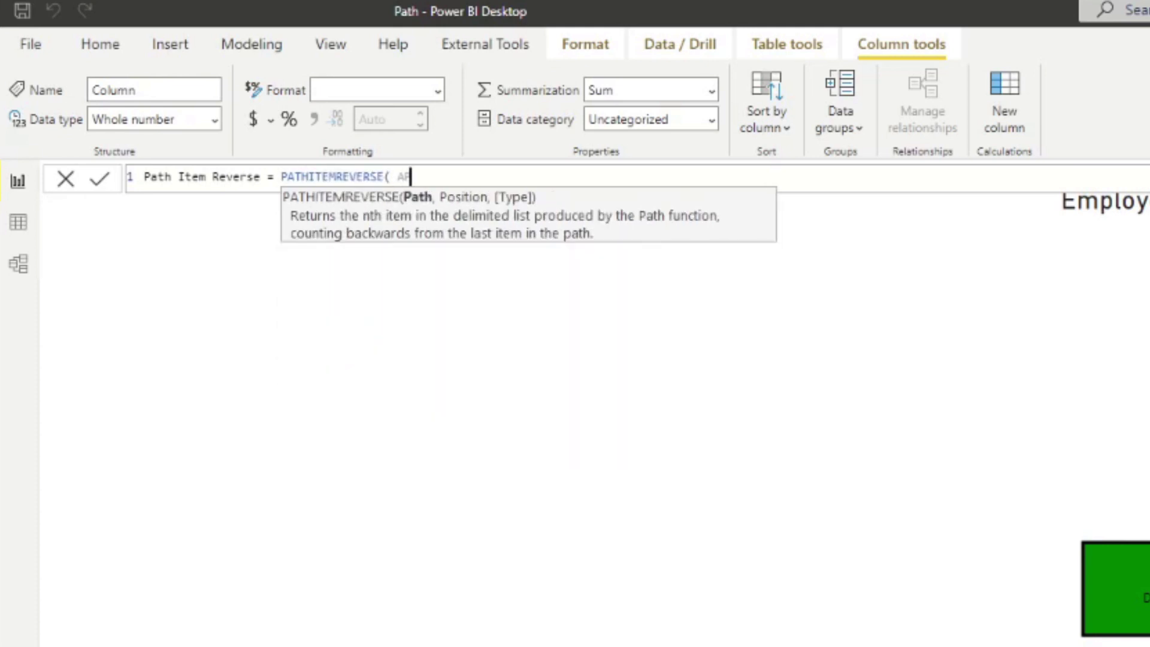
key("Up")
key("Up")
key("Up")
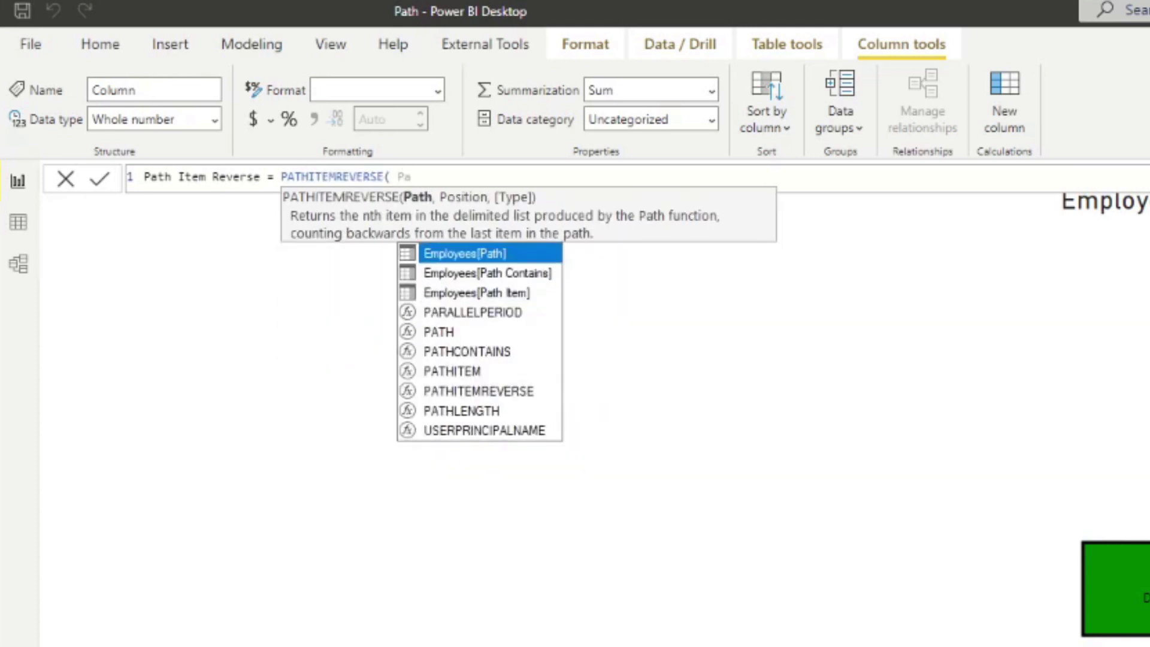
key("Tab")
type(", 1 )")
key("Return")
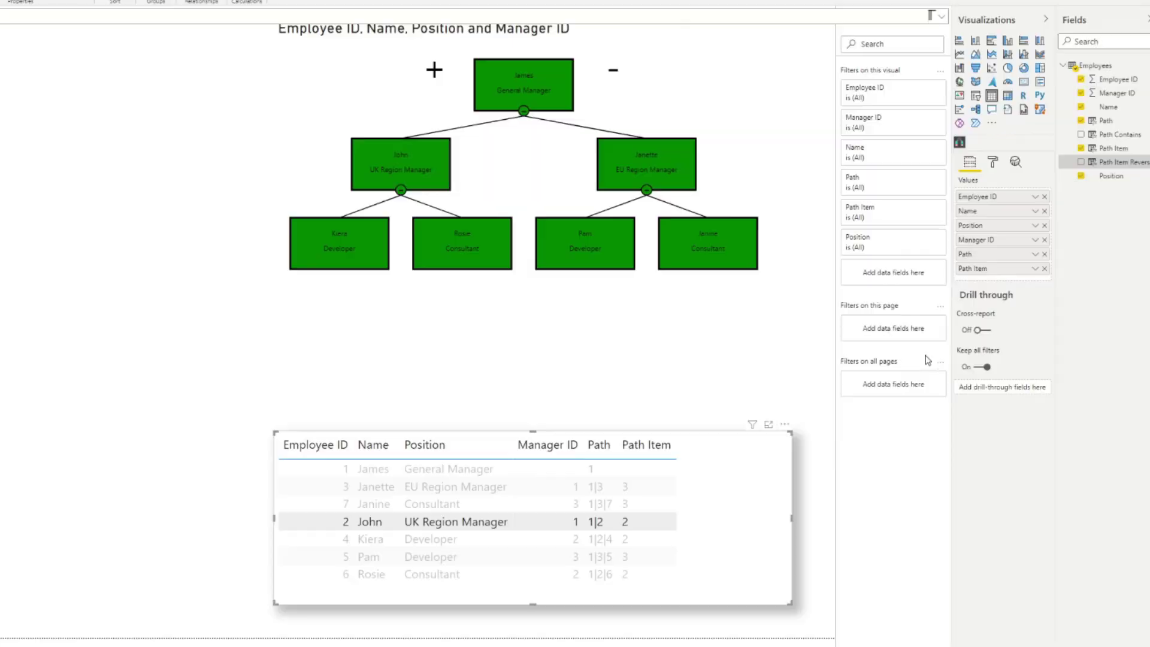
Step: Clear the row highlight and replace Path Item with Path Item Reverse in the table visual
left_click(612, 520)
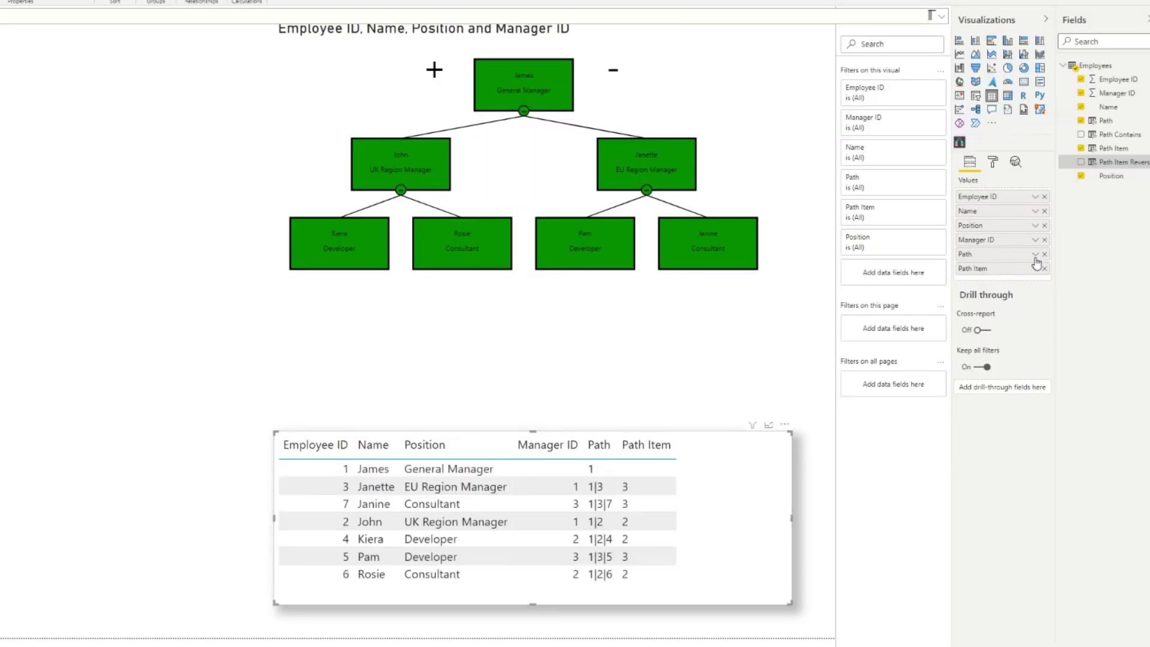
left_click(1044, 268)
left_click_drag(1105, 163, 692, 527)
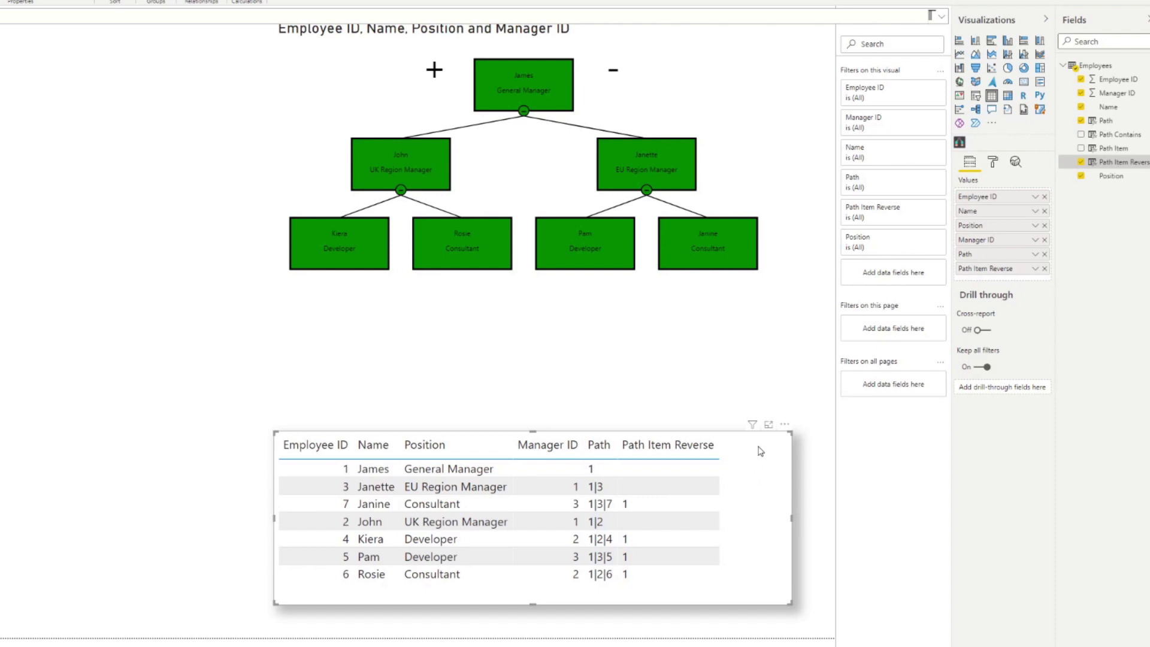
right_click(1096, 66)
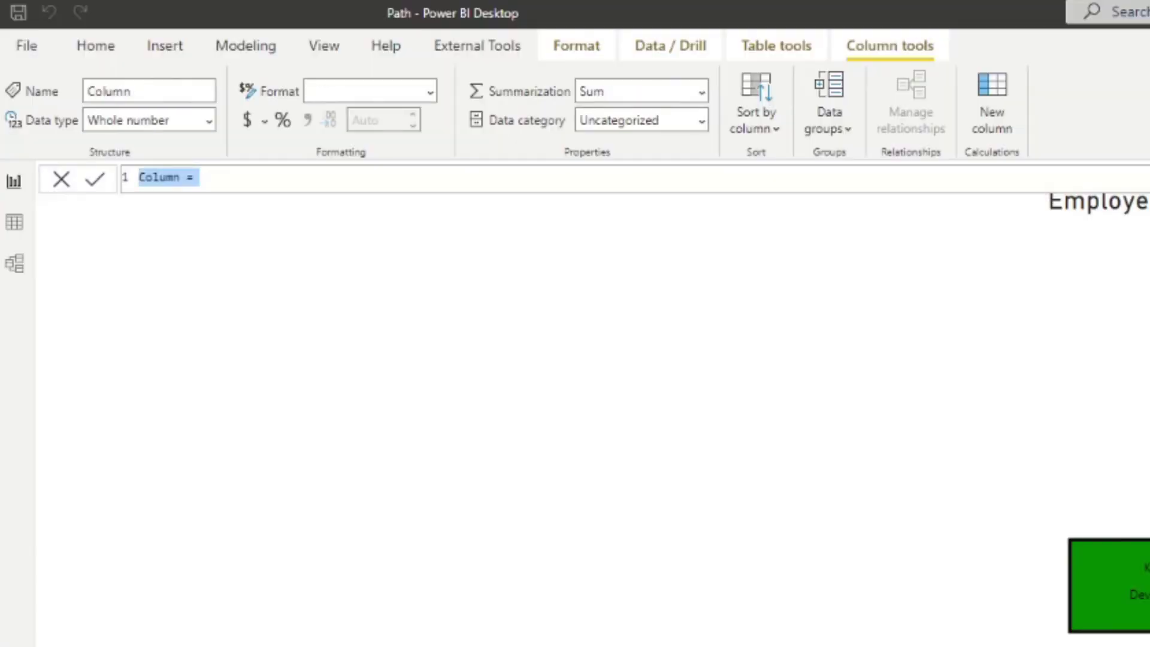
Step: Create the Path Length column as PATHLENGTH(Employees[Path]) in the Employees table
type("Path Le")
key("BackSpace")
key("BackSpace")
type("Length = PATH")
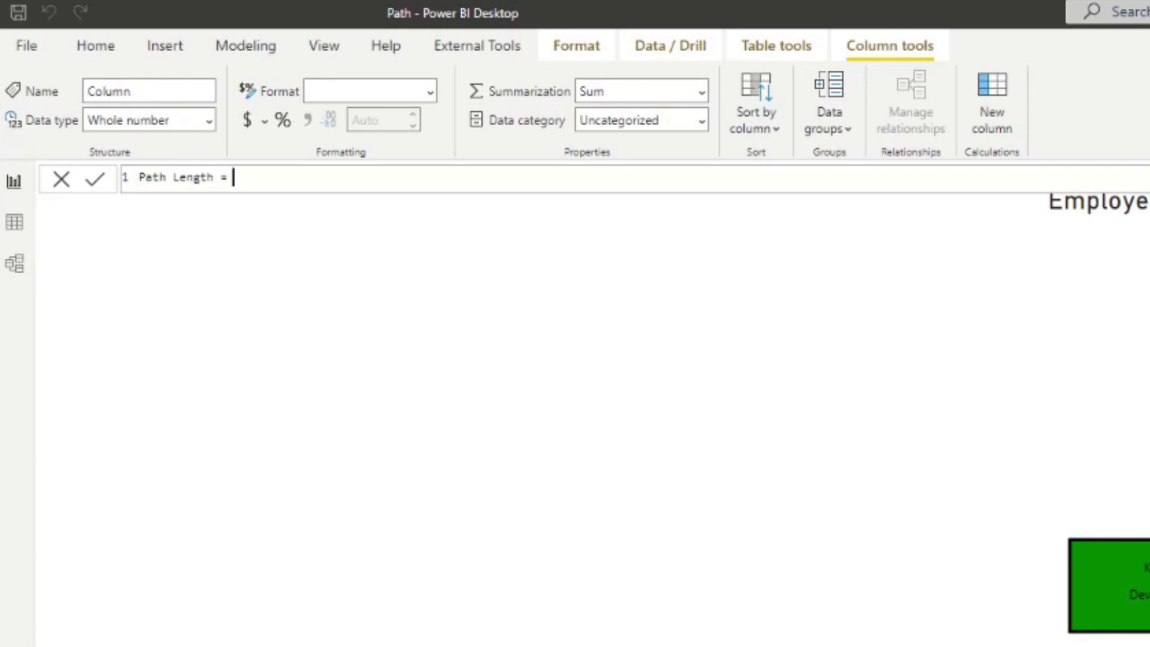
key("Down")
key("Down")
key("Down")
key("Down")
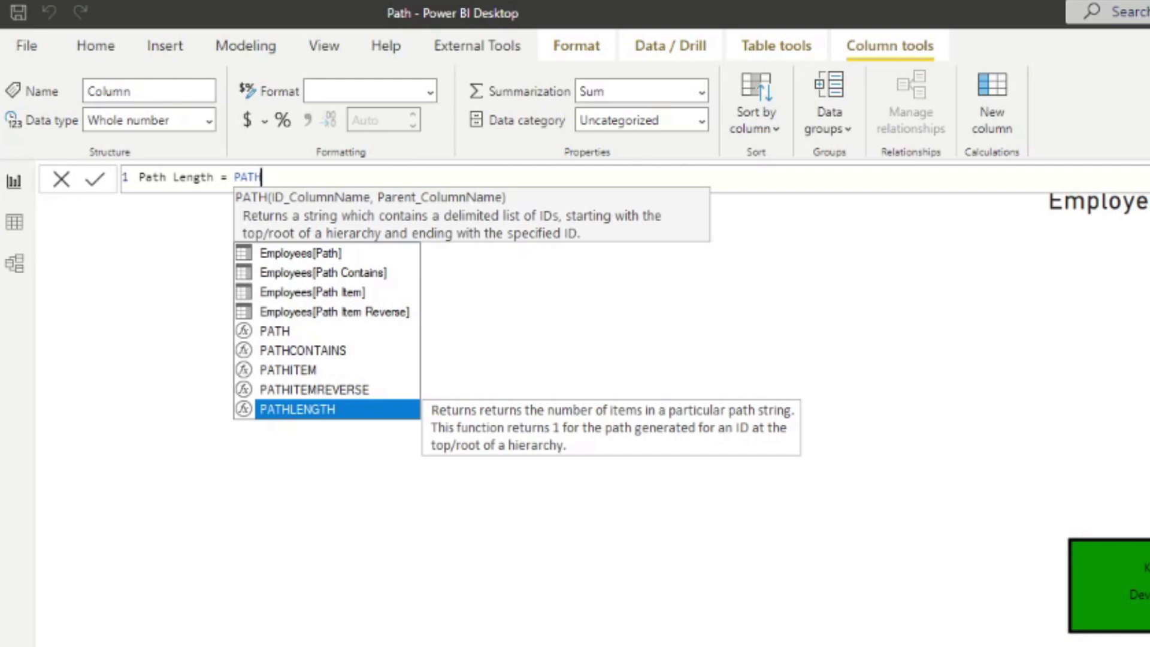
key("Tab")
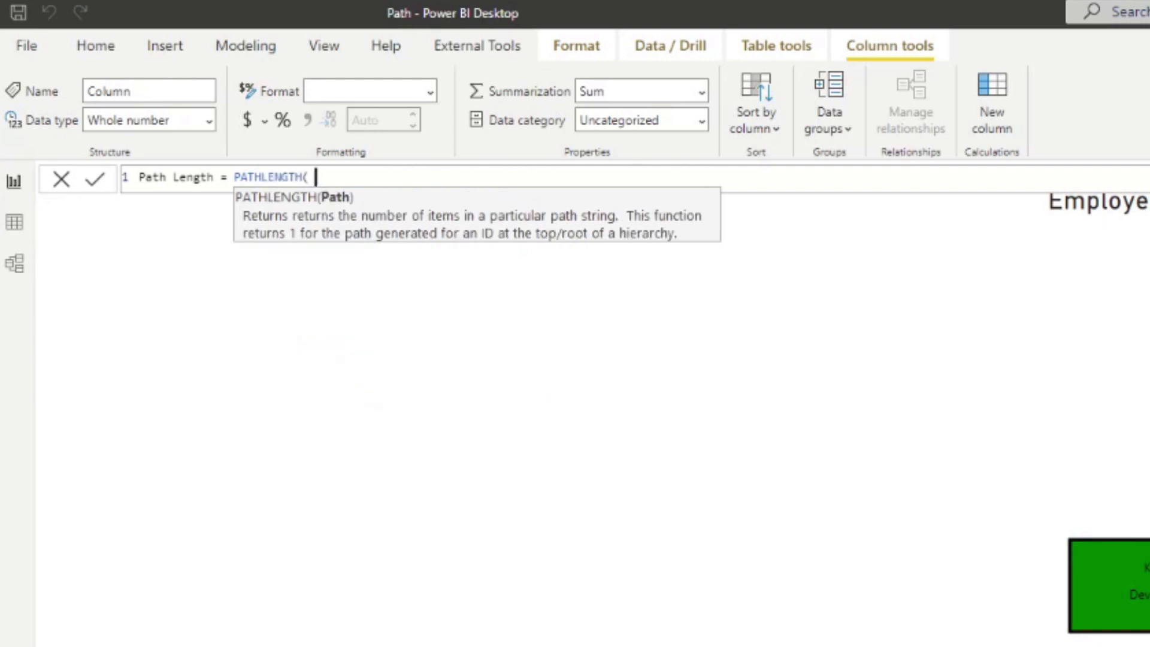
type("Path")
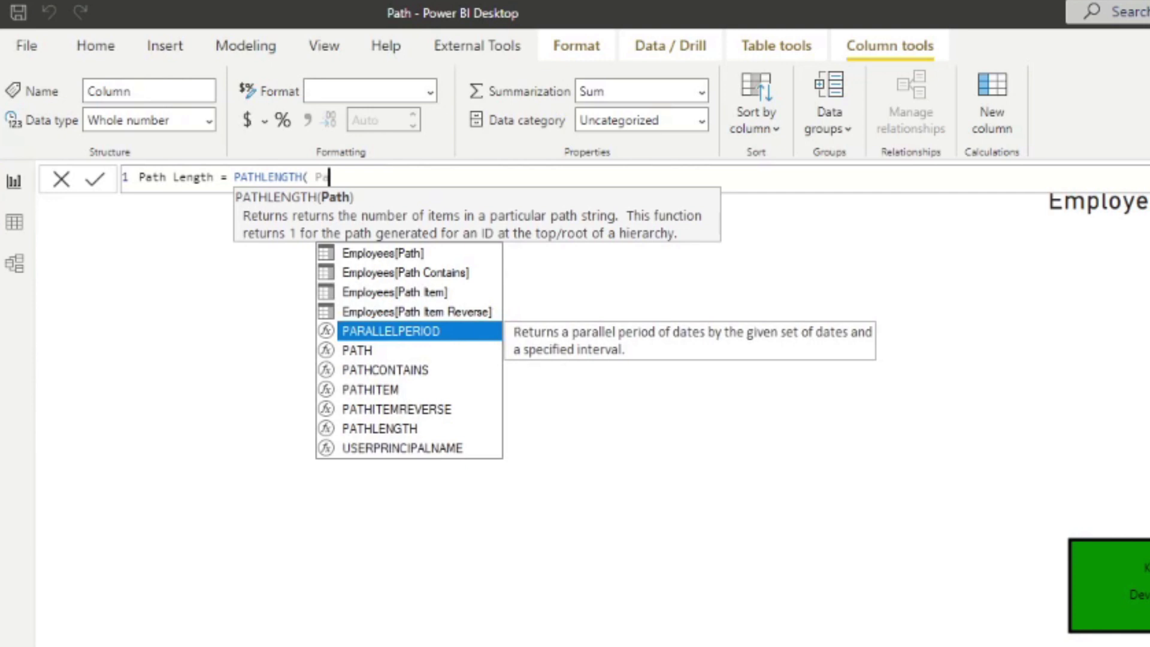
key("Up")
key("Up")
key("Up")
key("Up")
key("Tab")
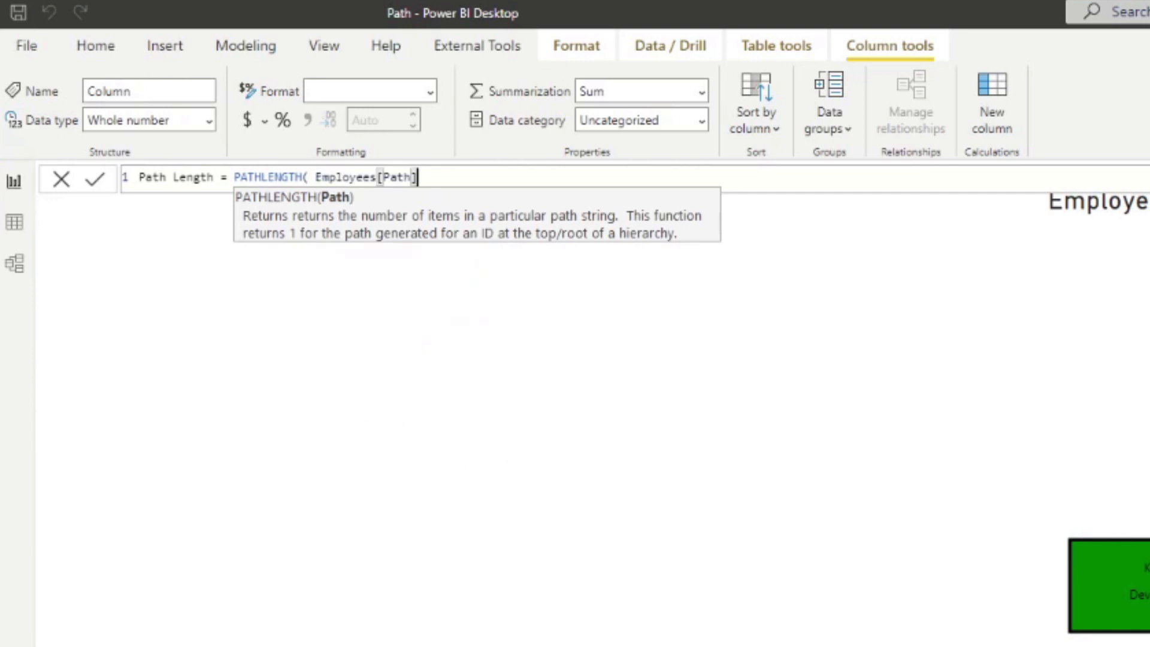
type(")")
key("Return")
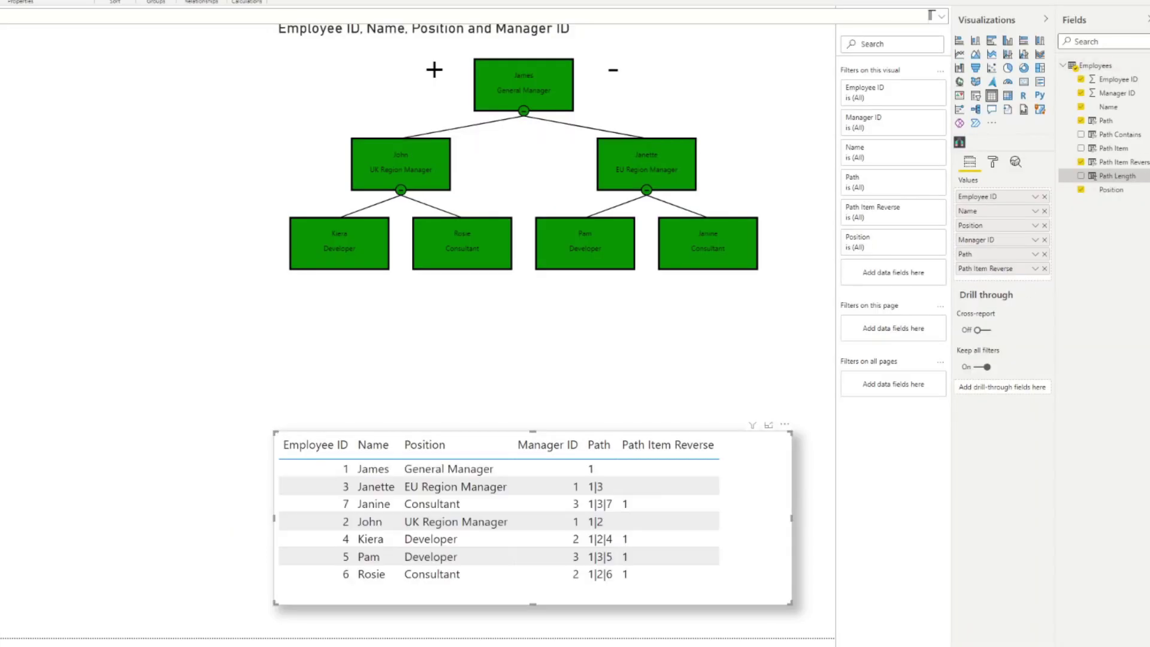
Step: Replace Path Item Reverse with Path Length in the table and sort it ascending
left_click(1044, 268)
left_click_drag(1114, 176, 666, 542)
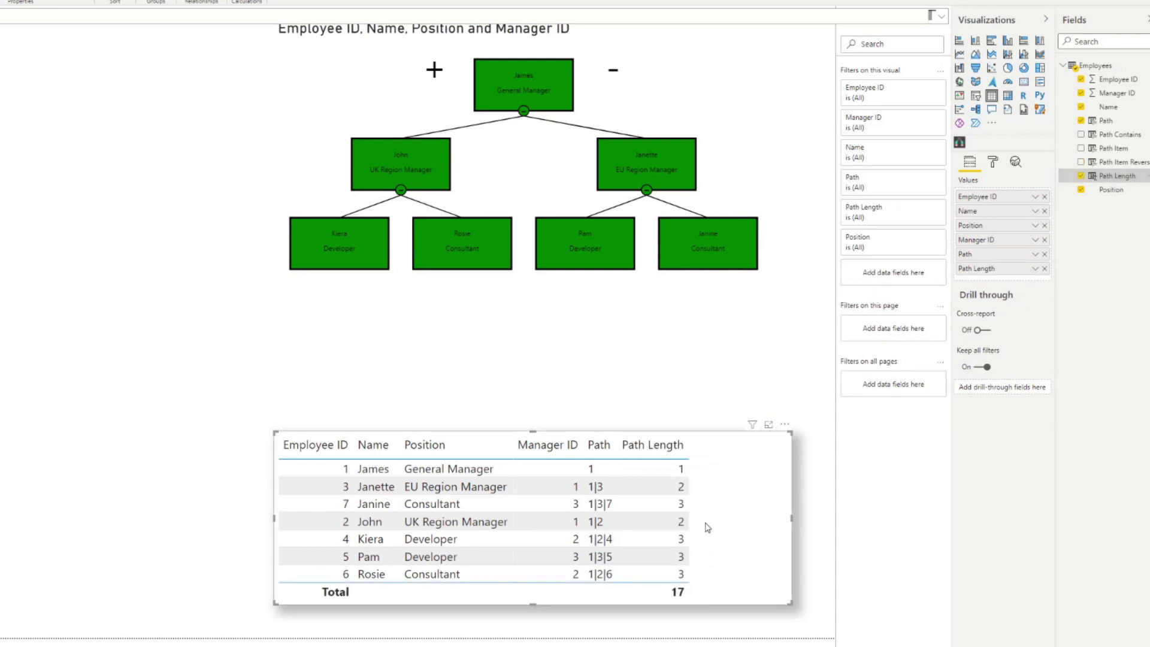
left_click(663, 448)
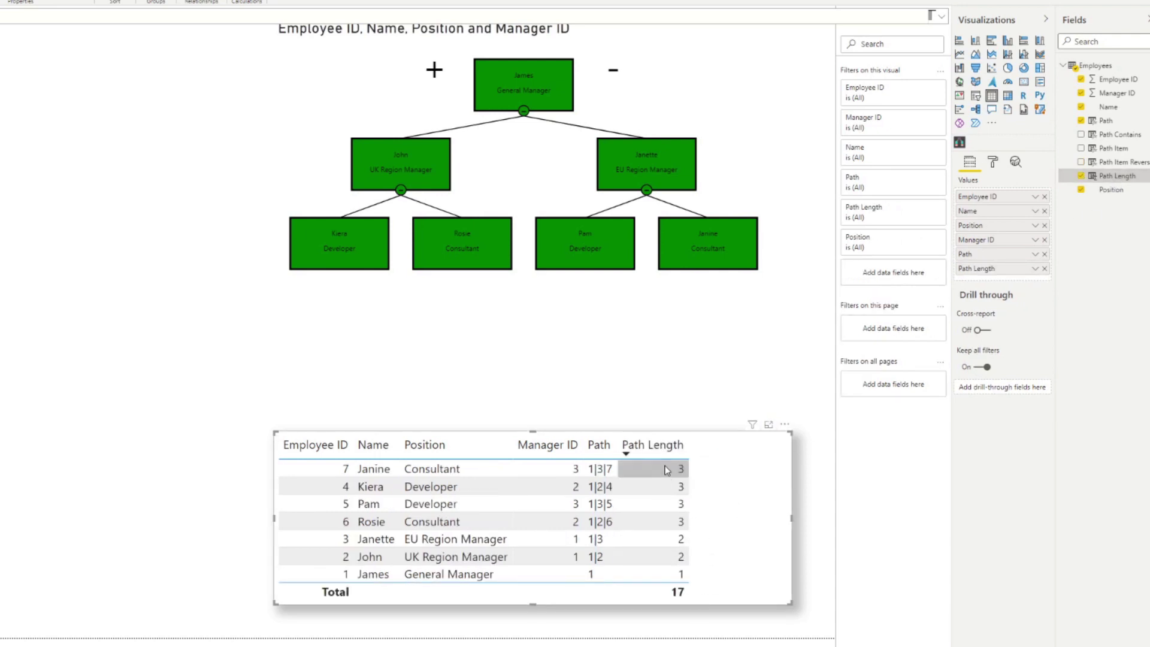
left_click(664, 454)
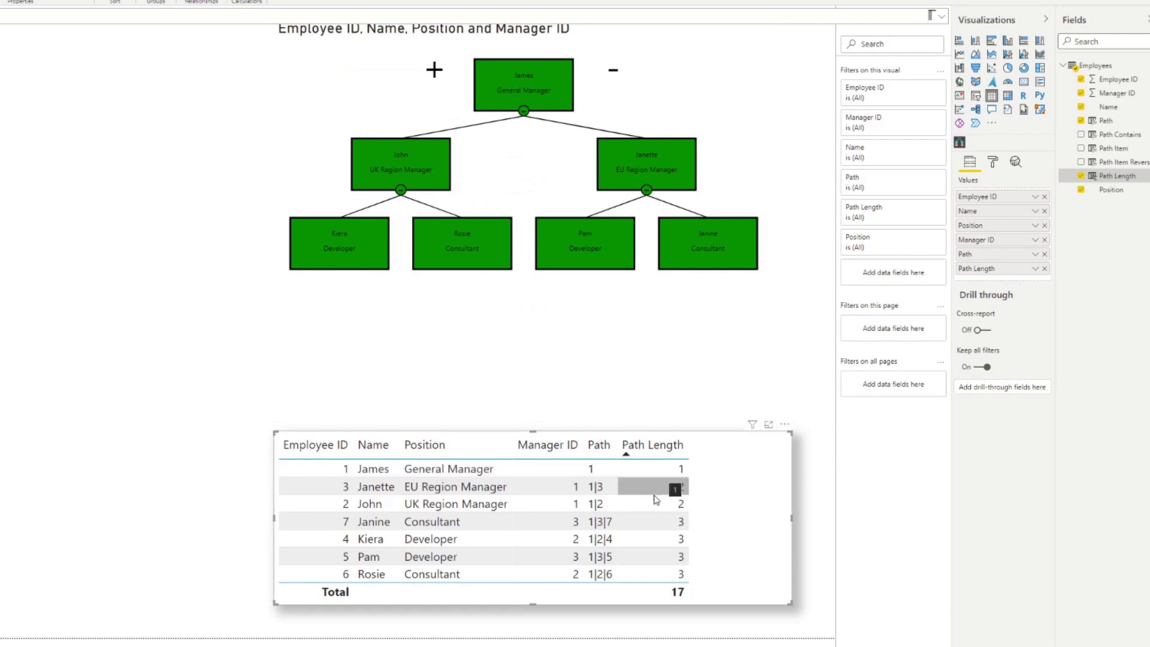
mouse_move(548, 98)
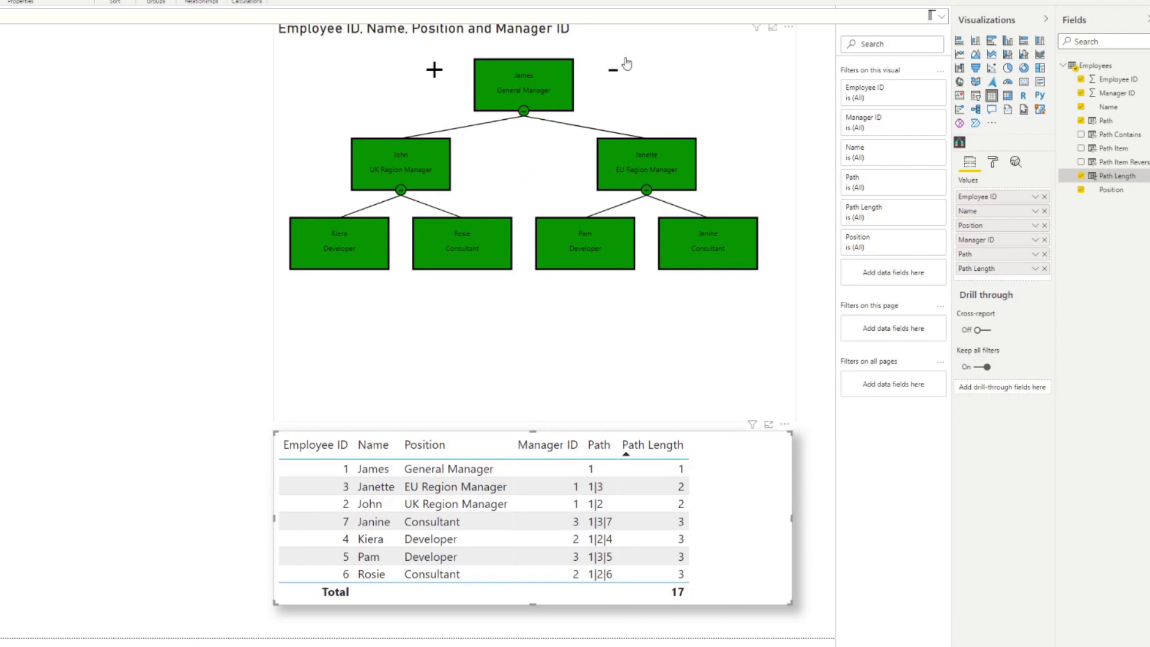
mouse_move(366, 159)
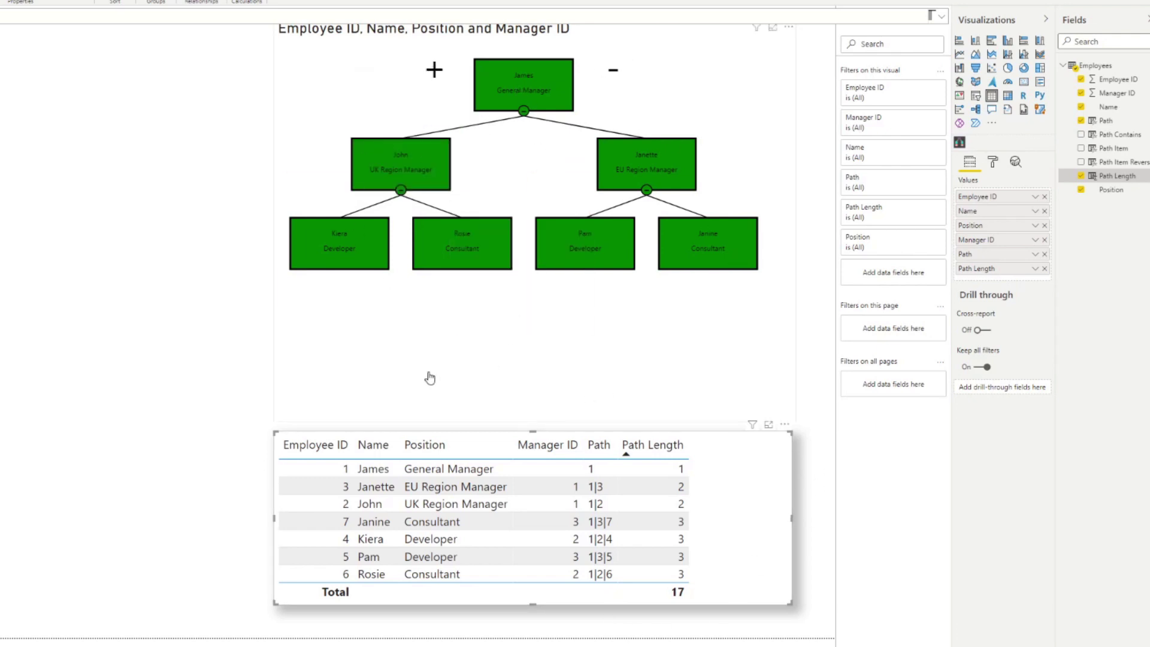